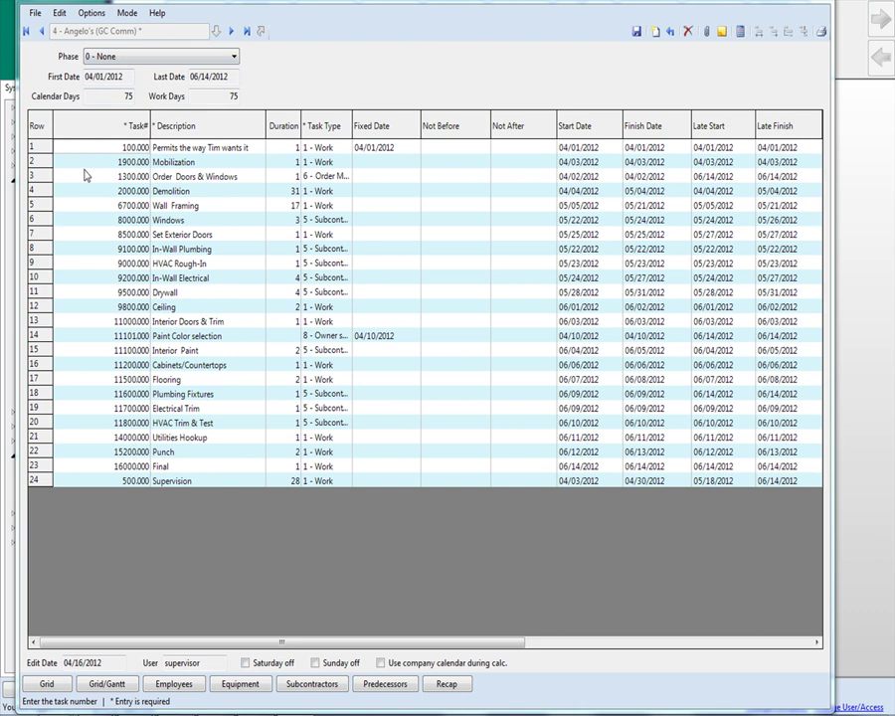
Review the schedule's task number, description, duration and task type columns, including the task types for Windows and Paint Color selection.
click(134, 123)
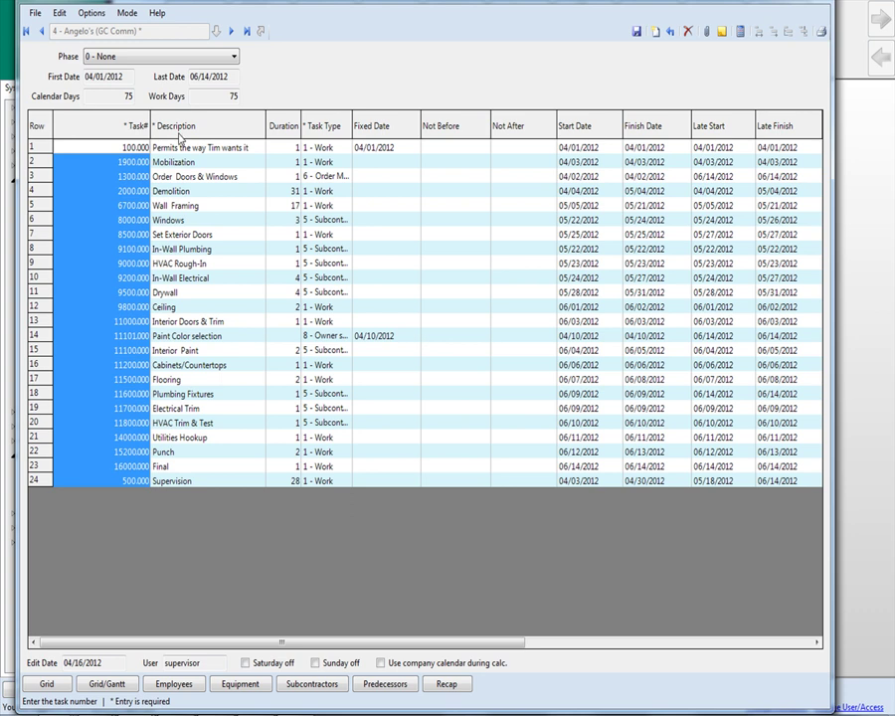
shift+click(181, 138)
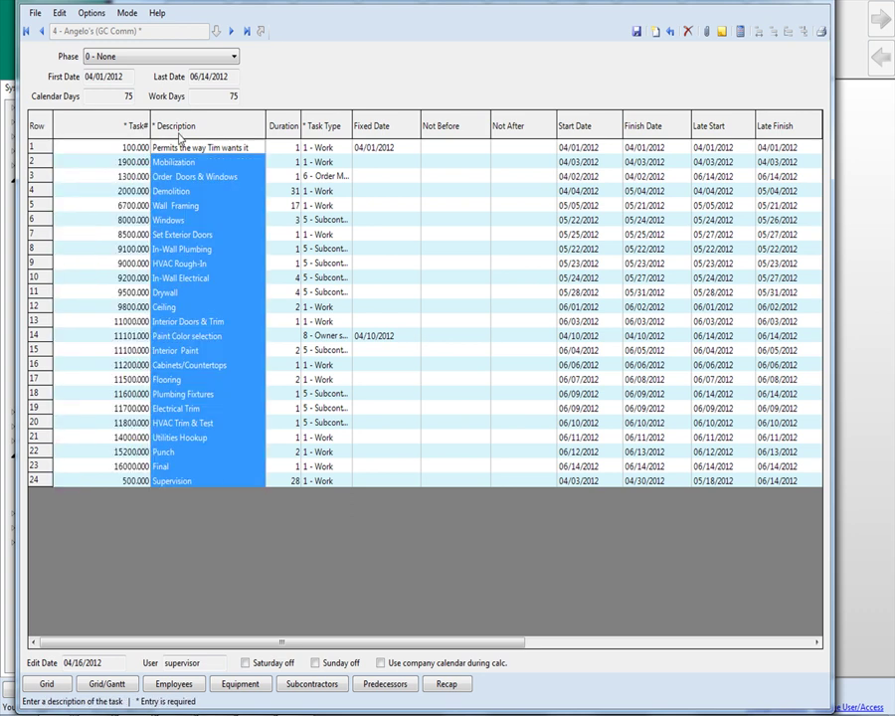
click(294, 131)
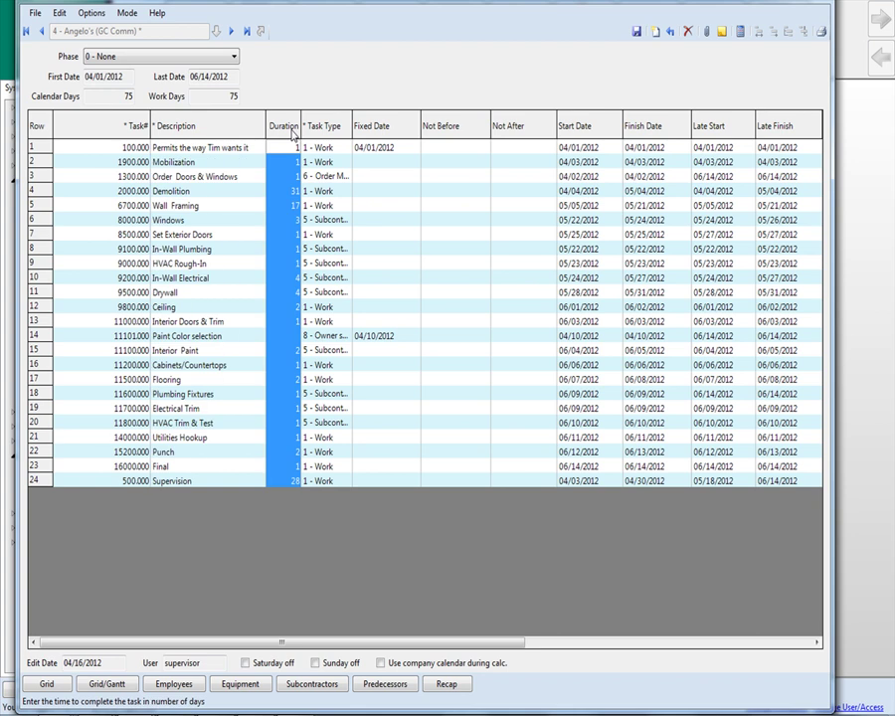
click(327, 138)
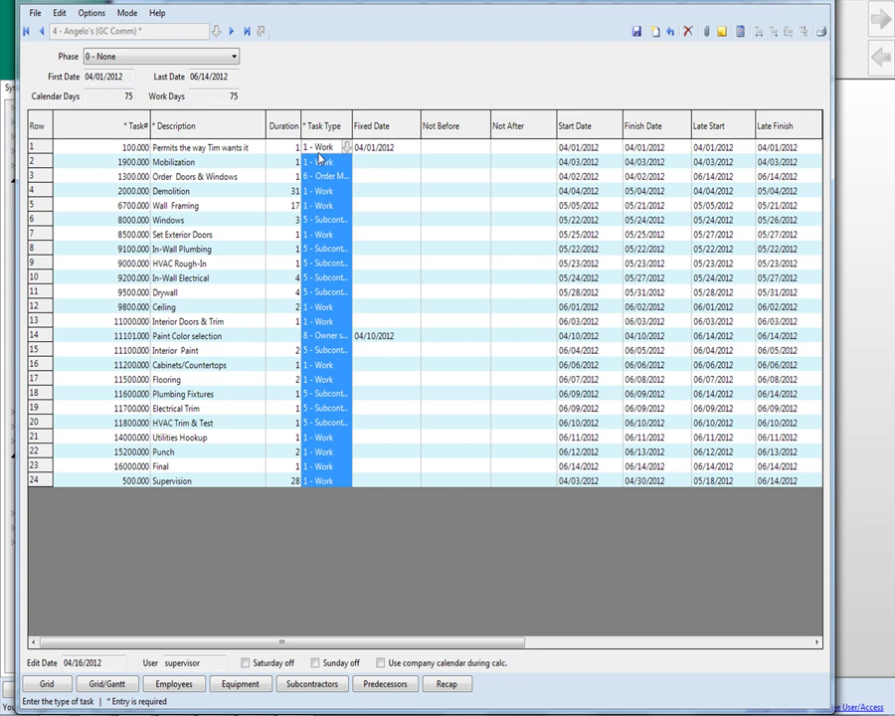
click(311, 159)
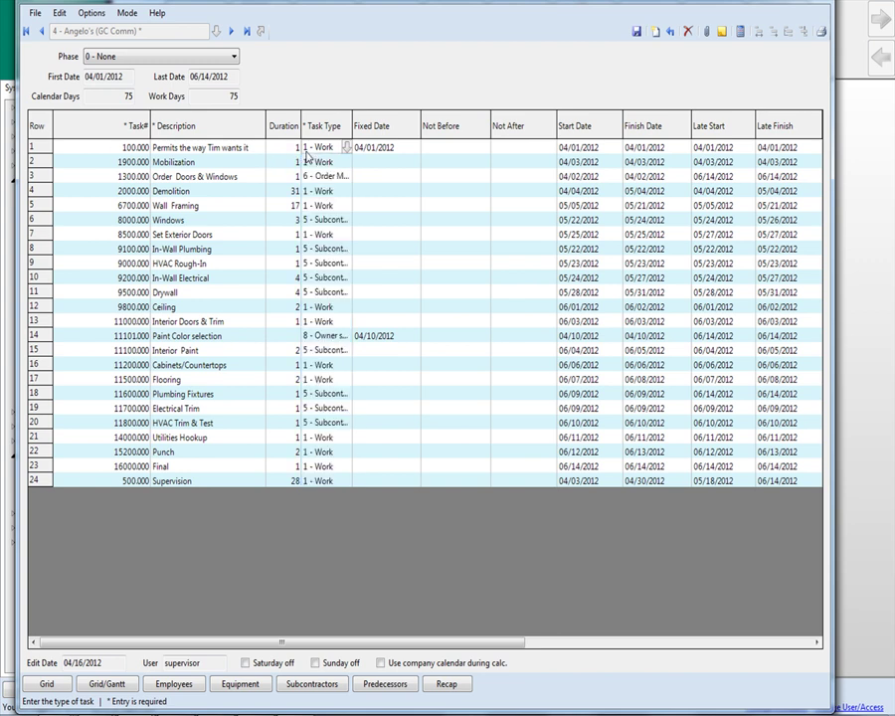
click(322, 222)
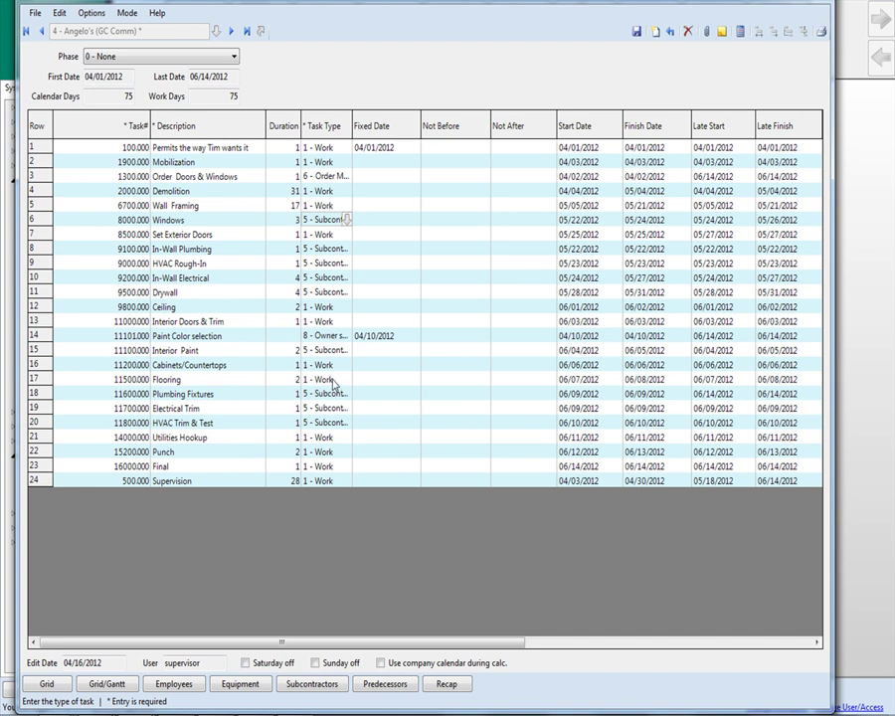
click(324, 336)
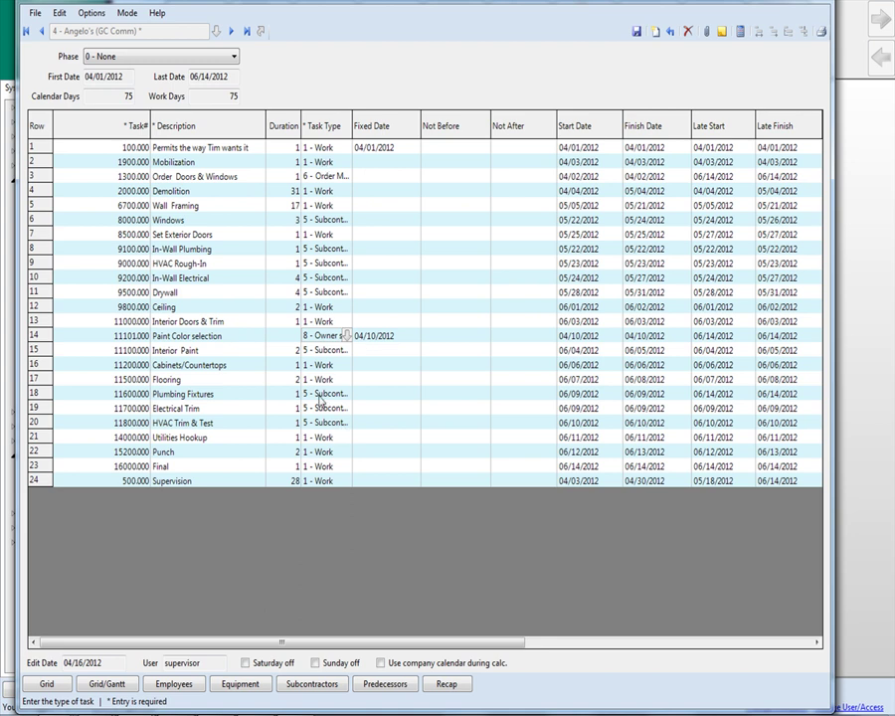
Check the predecessors of the Paint Color selection and Demolition tasks, returning to the full task grid.
click(381, 694)
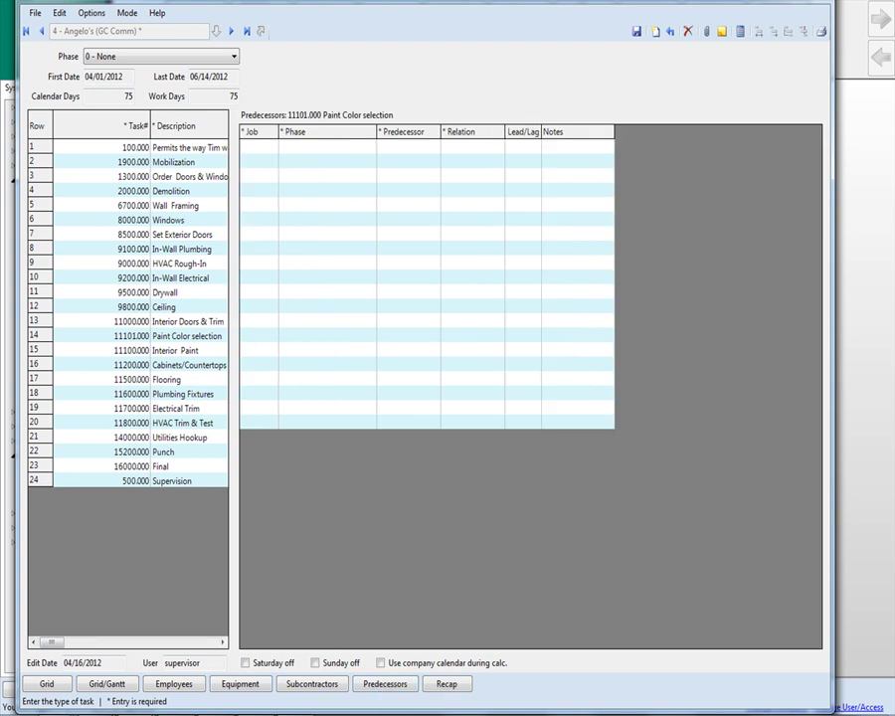
click(92, 688)
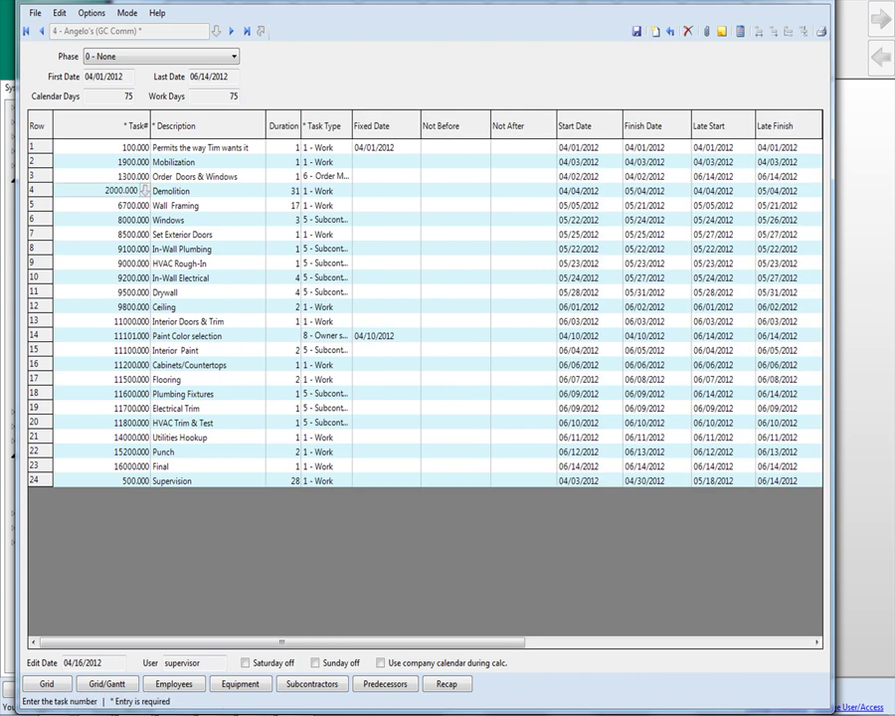
click(385, 687)
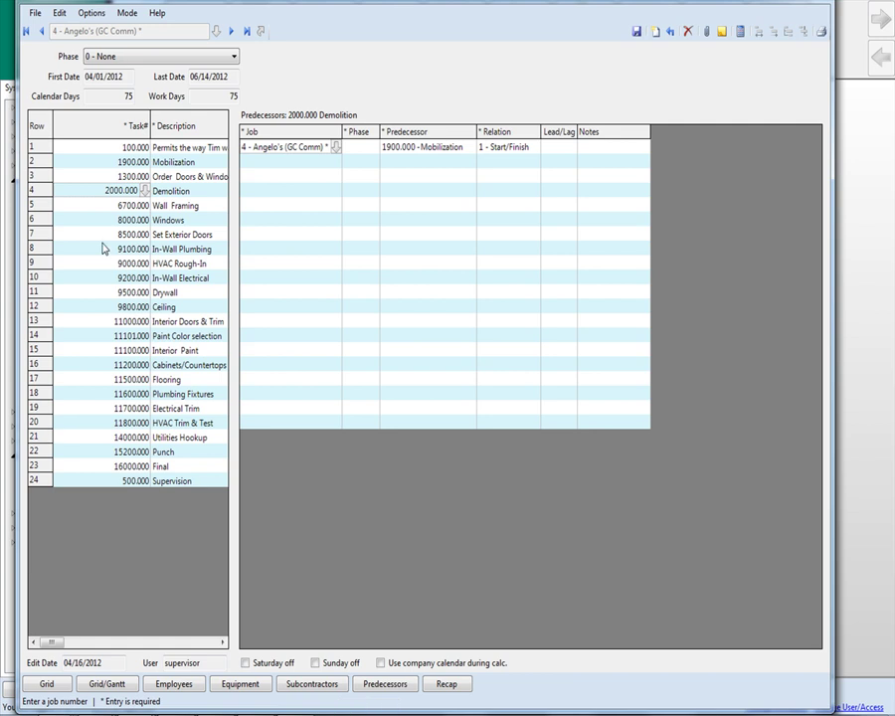
click(45, 684)
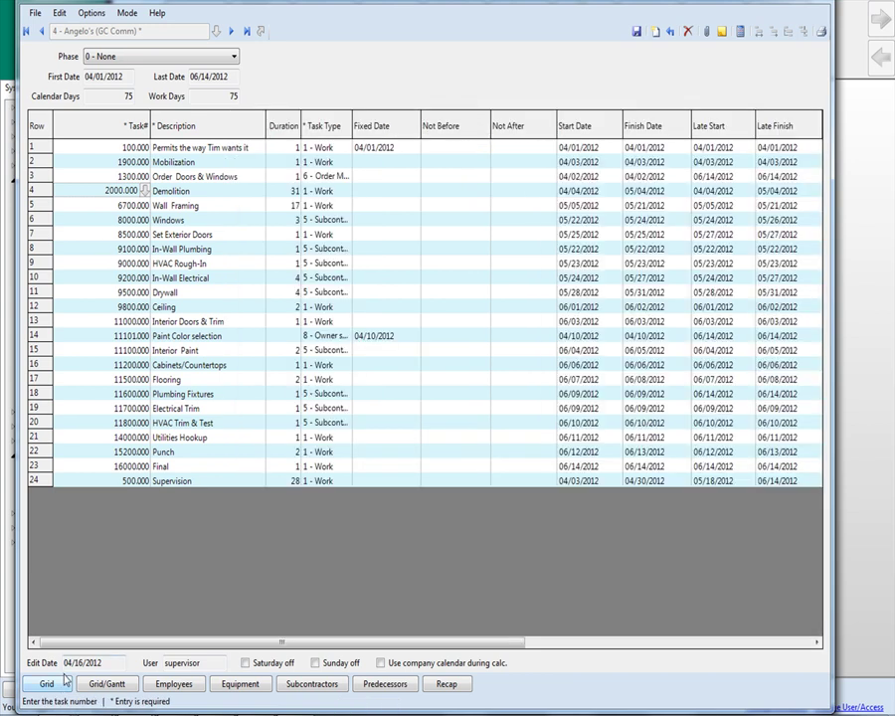
View the subcontractors assigned to the Drywall task and display the schedule as a Gantt chart.
click(83, 294)
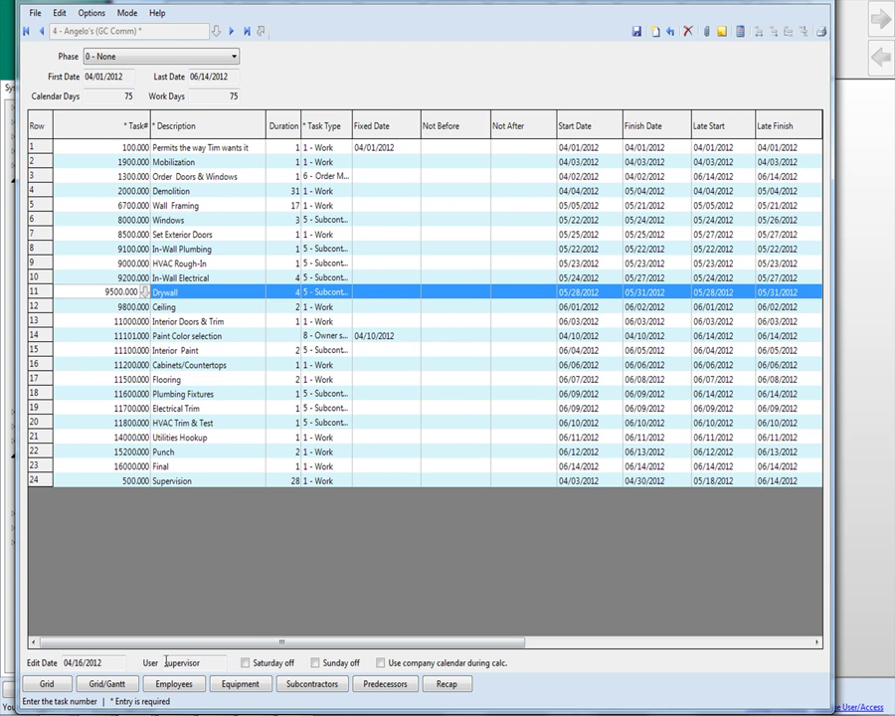
click(312, 685)
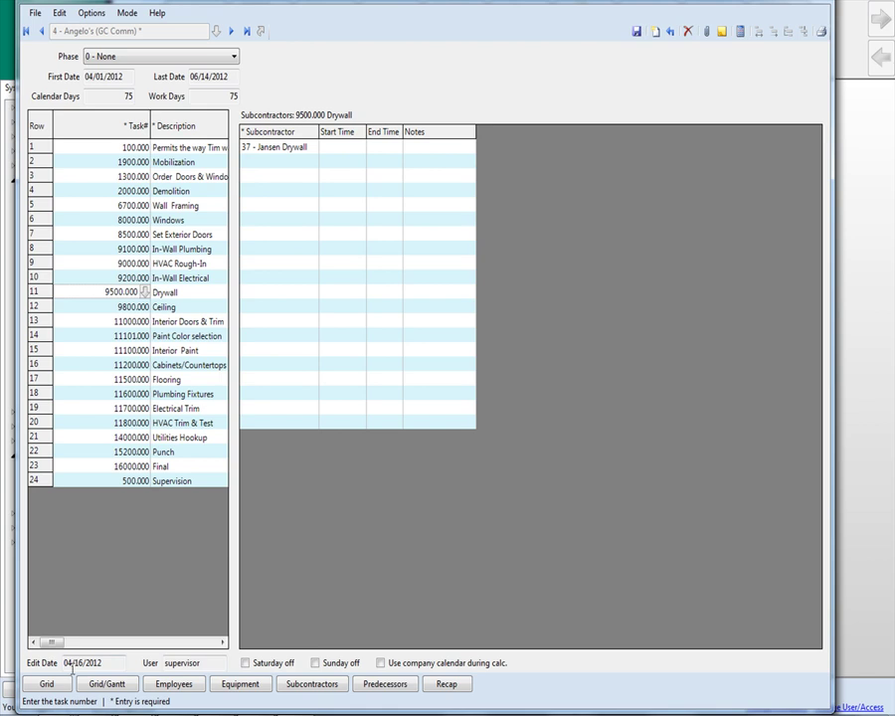
click(107, 686)
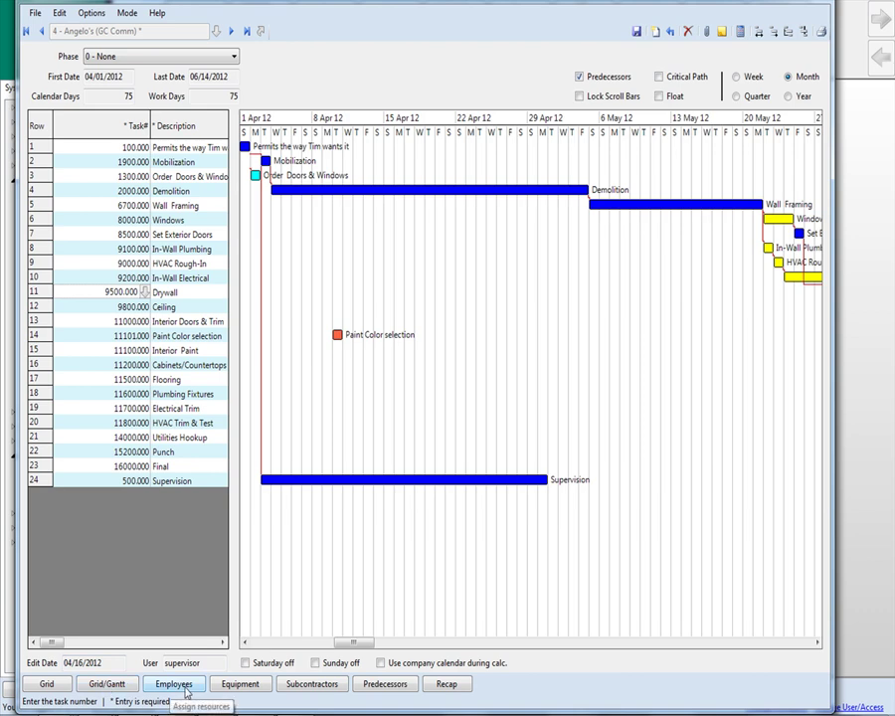
View the Drywall task's employee assignments and the scheduling recap, and close the schedule windows.
click(184, 690)
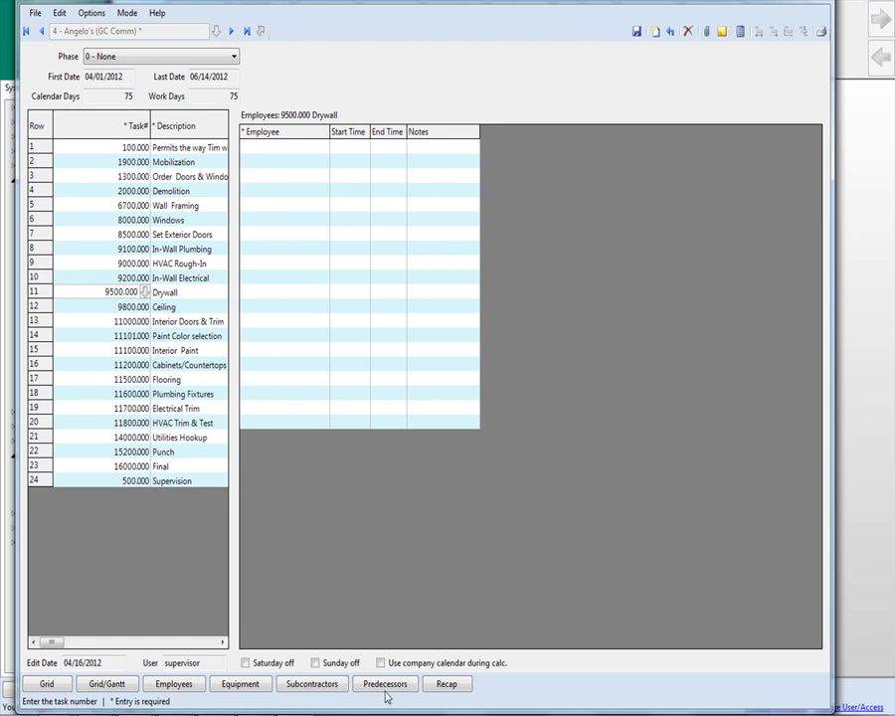
click(451, 693)
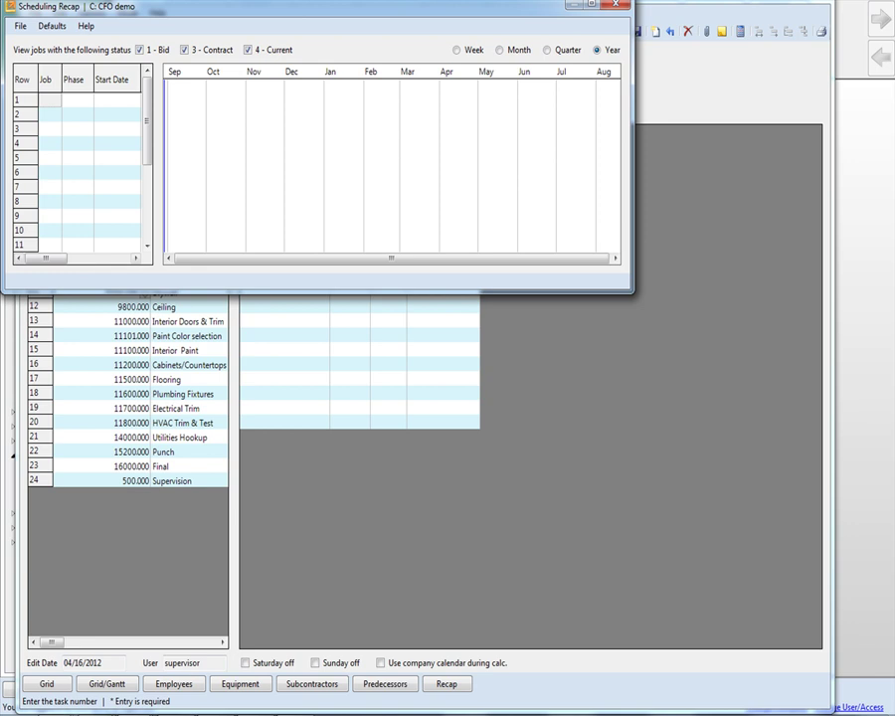
key(alt+F4)
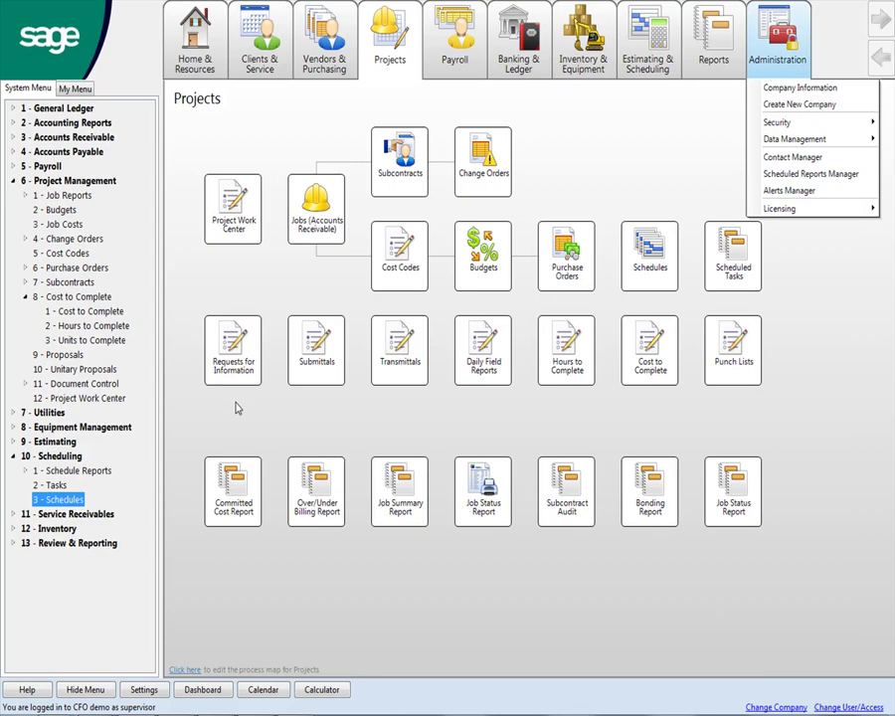
Preview the Subcontract Notice schedule report for subcontractor 12 and close the report.
double_click(82, 471)
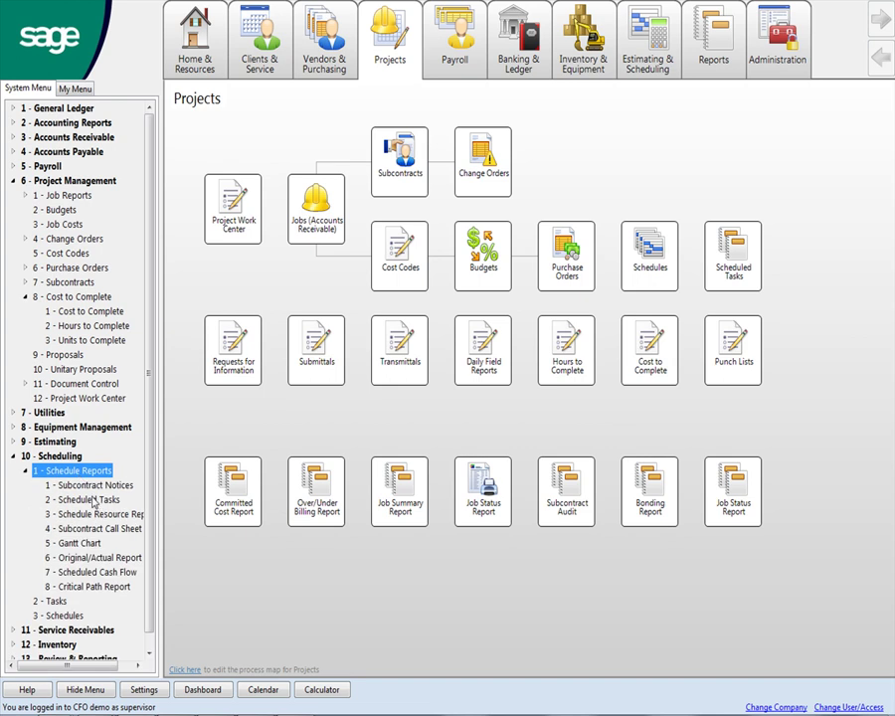
double_click(90, 485)
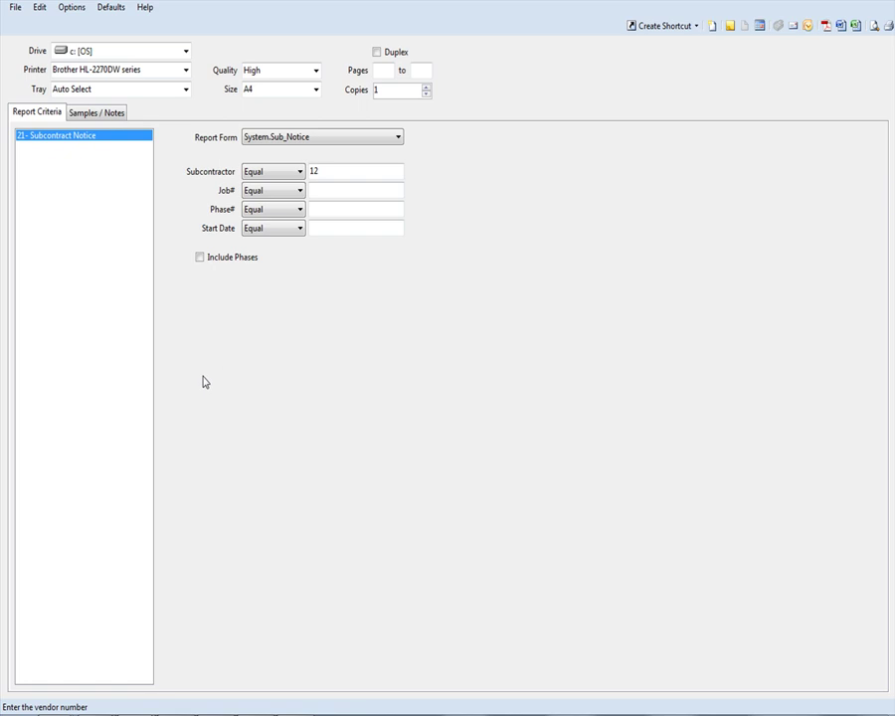
double_click(330, 171)
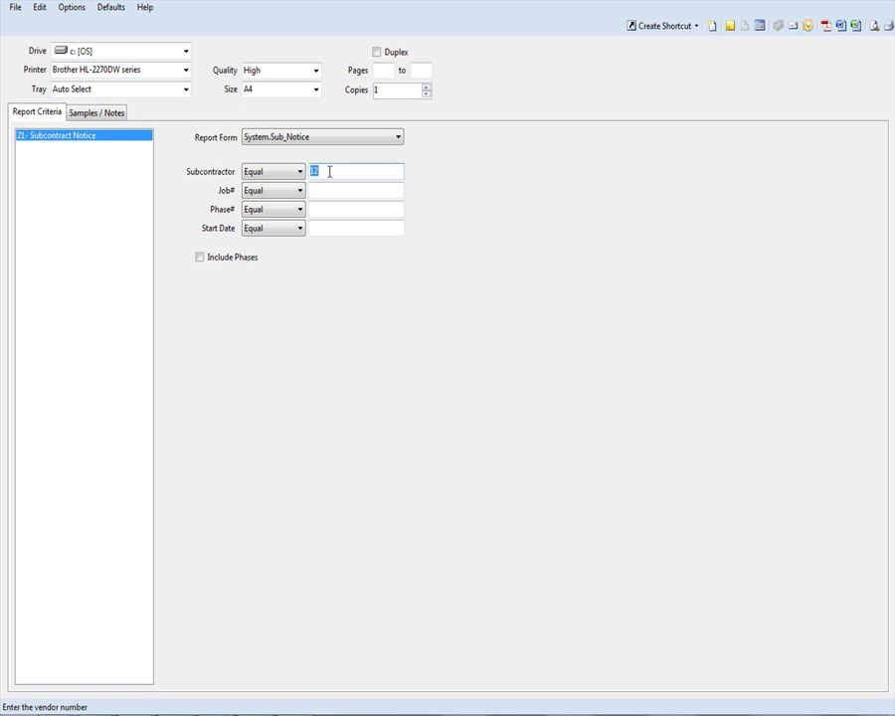
click(873, 26)
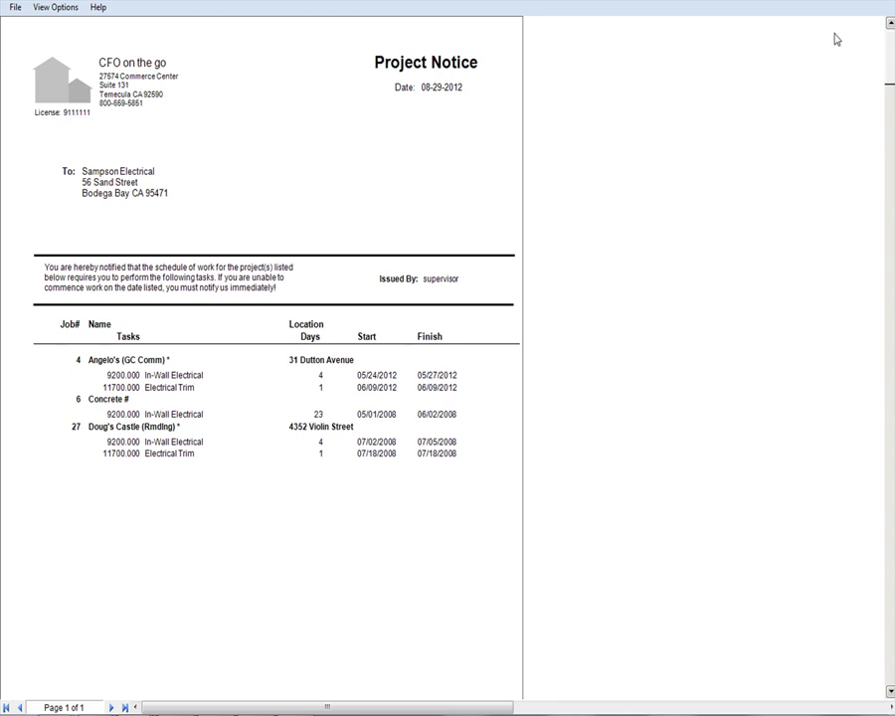
key(Escape)
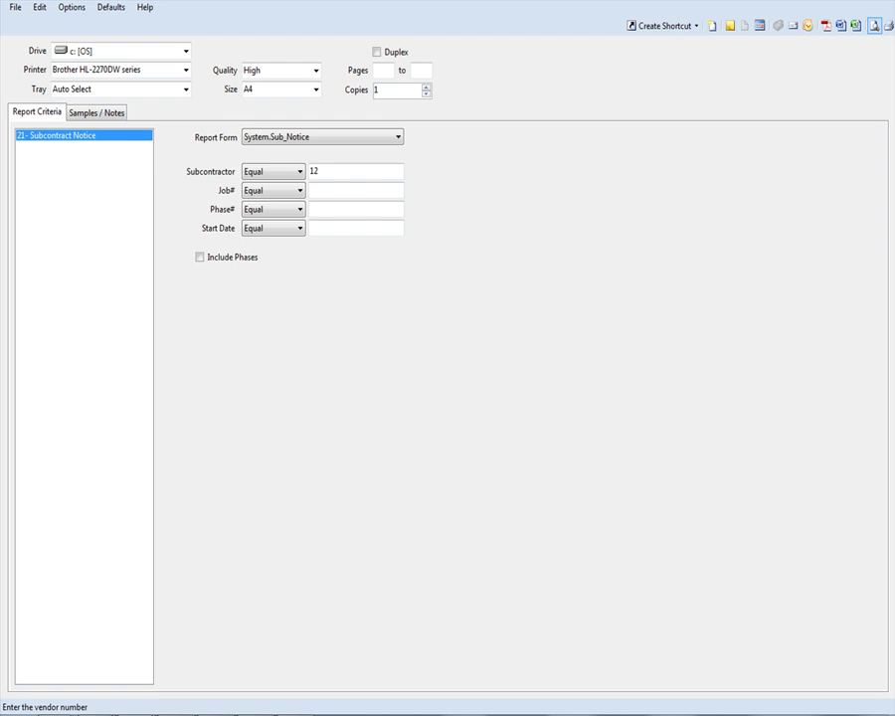
key(Escape)
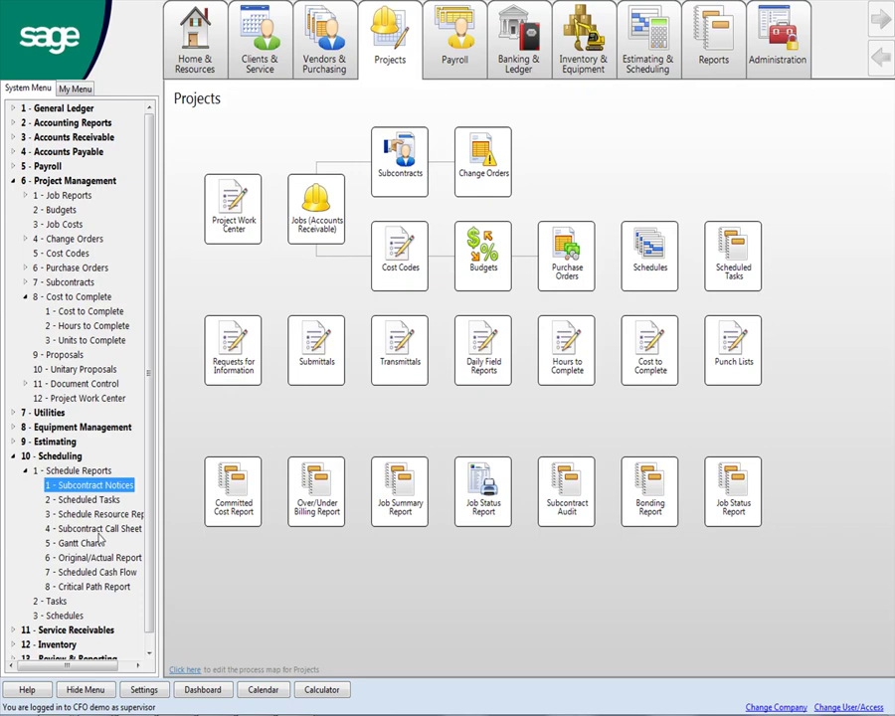
Preview the Subcontract Call Sheet report without any filter criteria and close it.
click(94, 529)
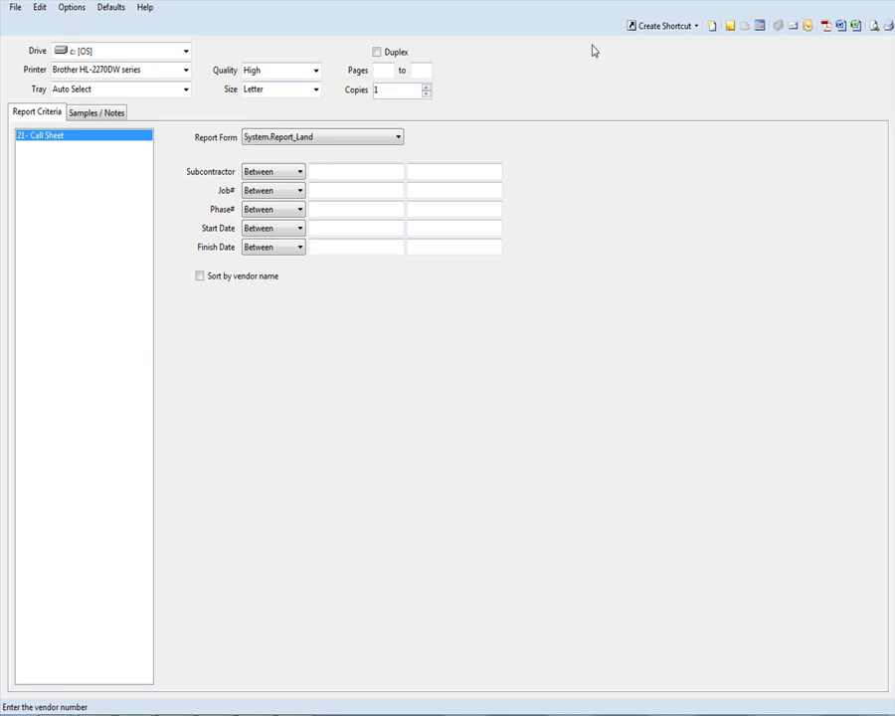
click(874, 25)
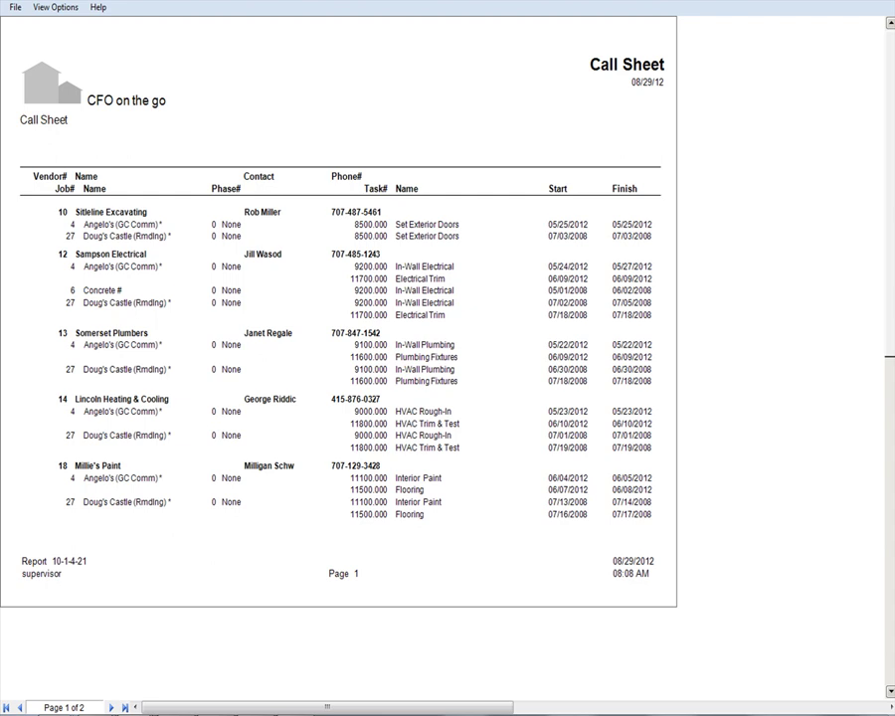
key(Escape)
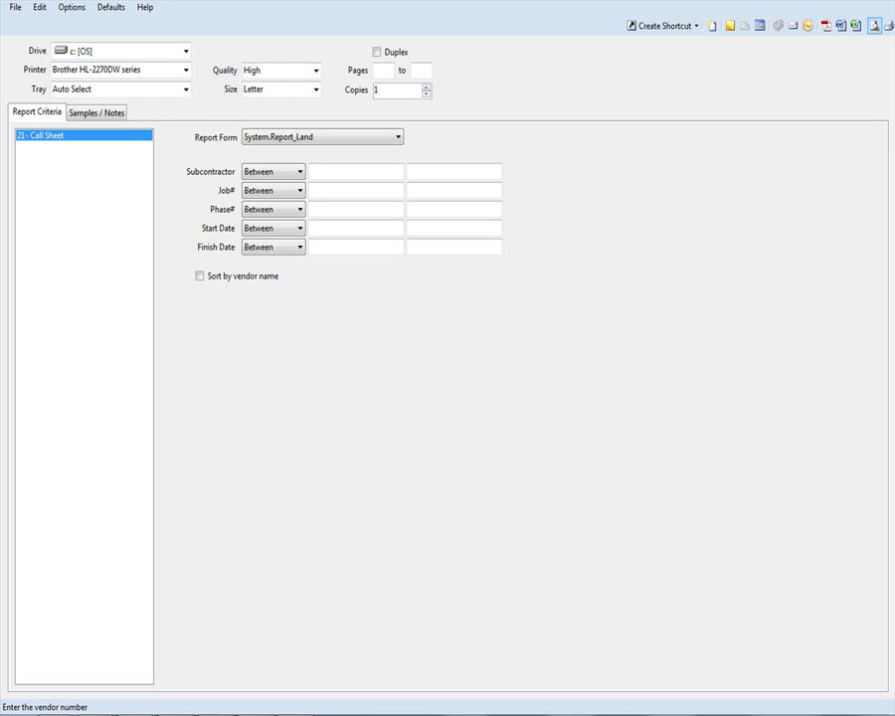
key(Escape)
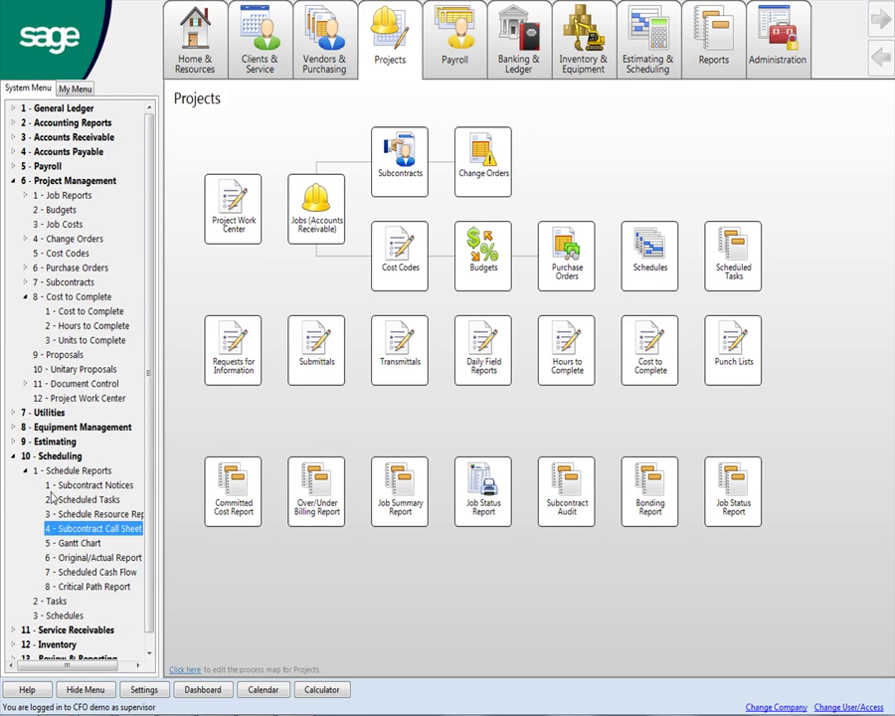
Open the existing job 2 (GC Res) takeoff from Estimating and switch its details to the custom view listed after Export View.
click(25, 441)
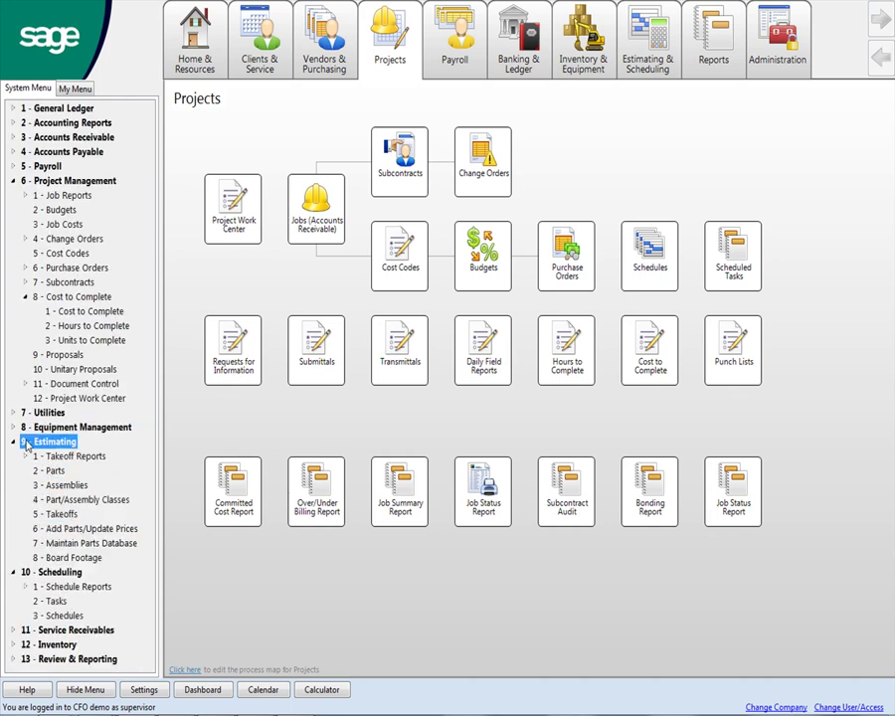
double_click(60, 515)
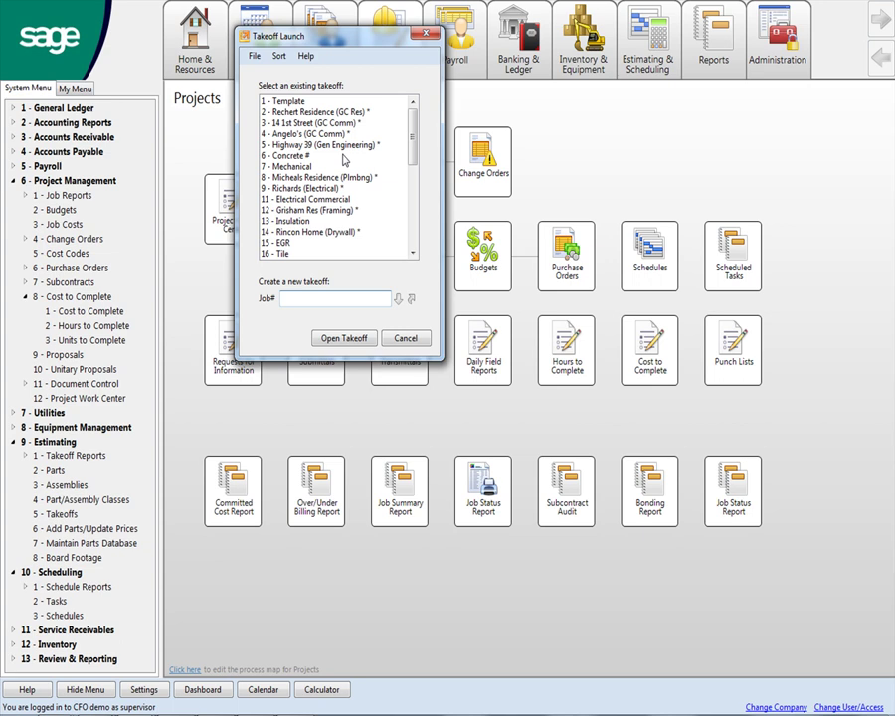
double_click(322, 112)
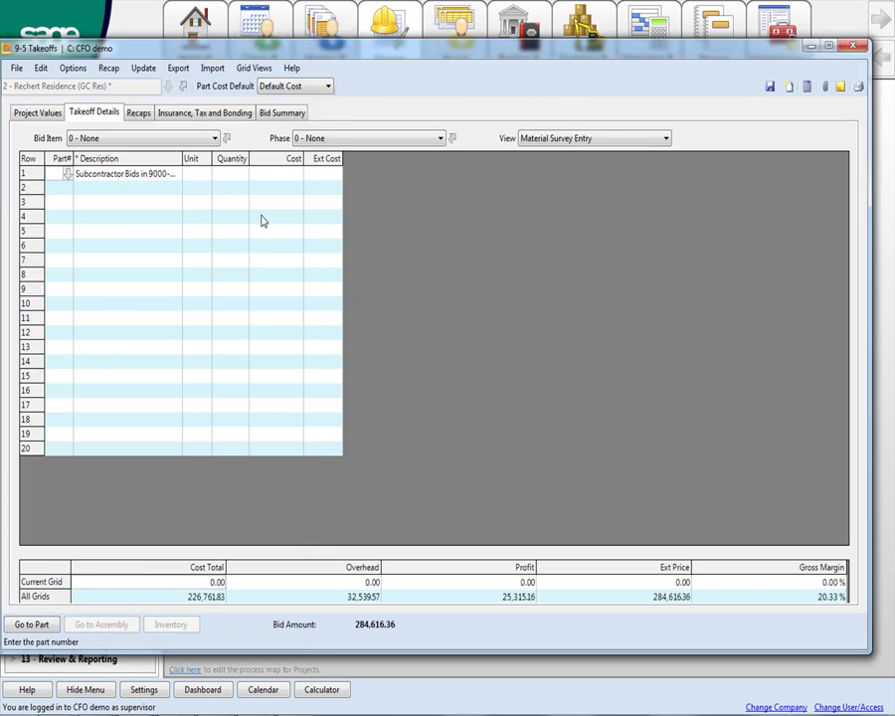
click(607, 139)
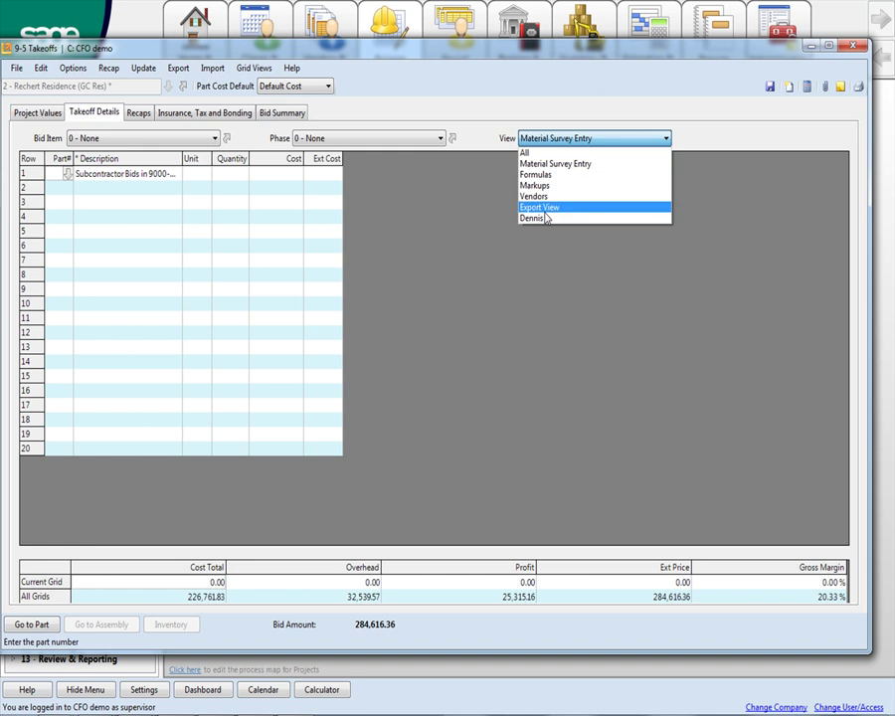
click(543, 219)
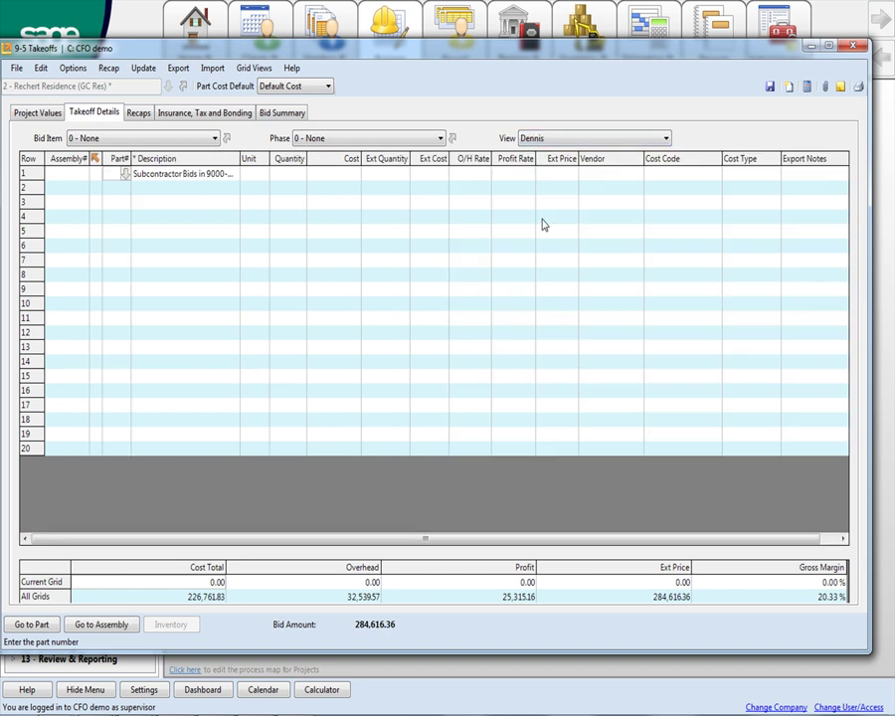
Examine the takeoff details of bid items 1000 - GENERAL CONDITIONS and 2000 - SITEWORK.
click(125, 139)
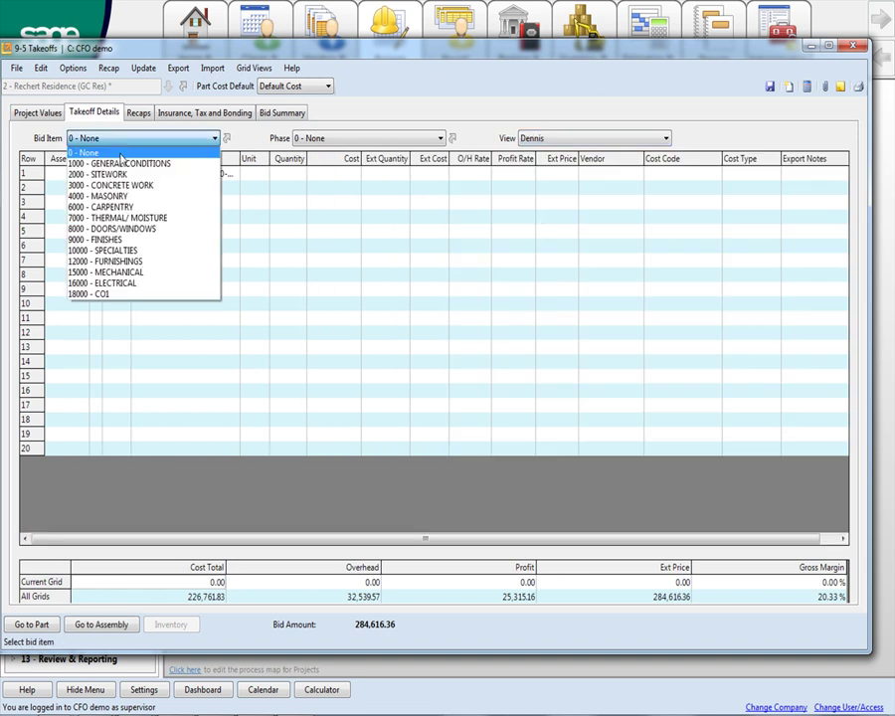
click(119, 165)
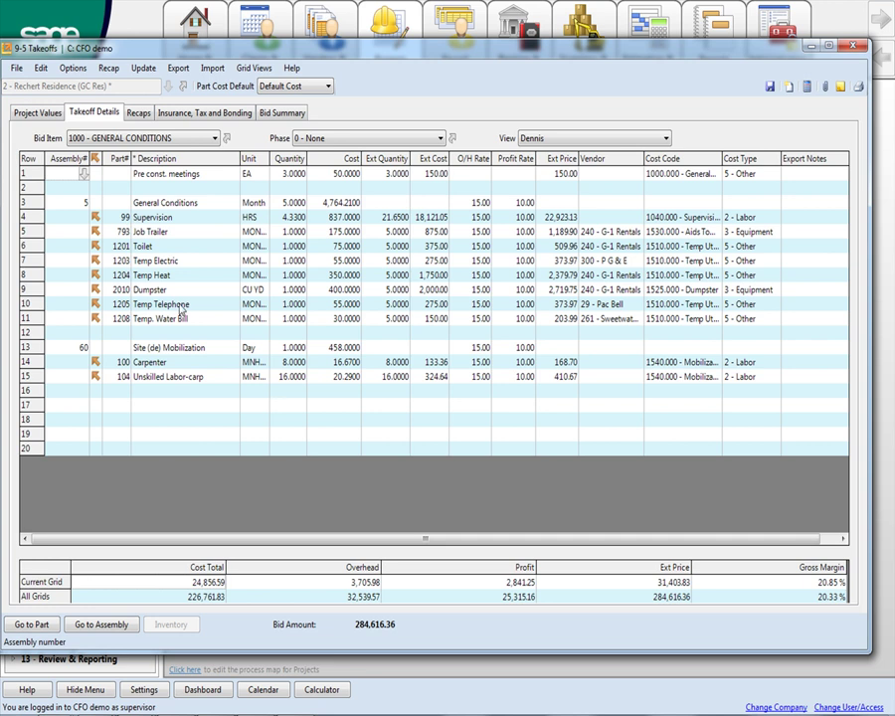
click(214, 141)
click(146, 177)
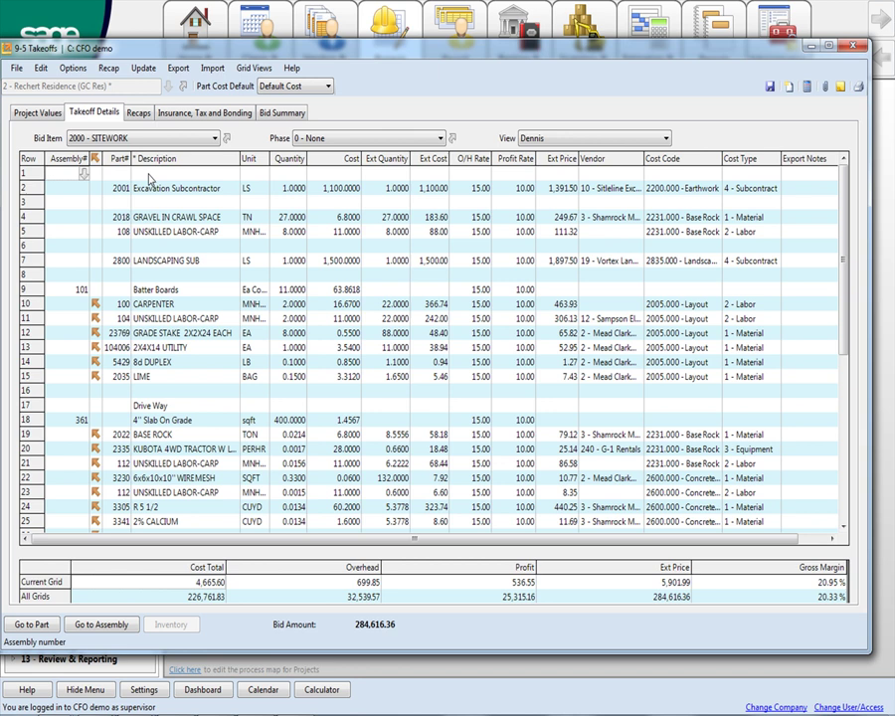
Highlight the Excavation Subcontractor line, followed by the gravel and unskilled labor lines in rows 4 to 6.
click(32, 189)
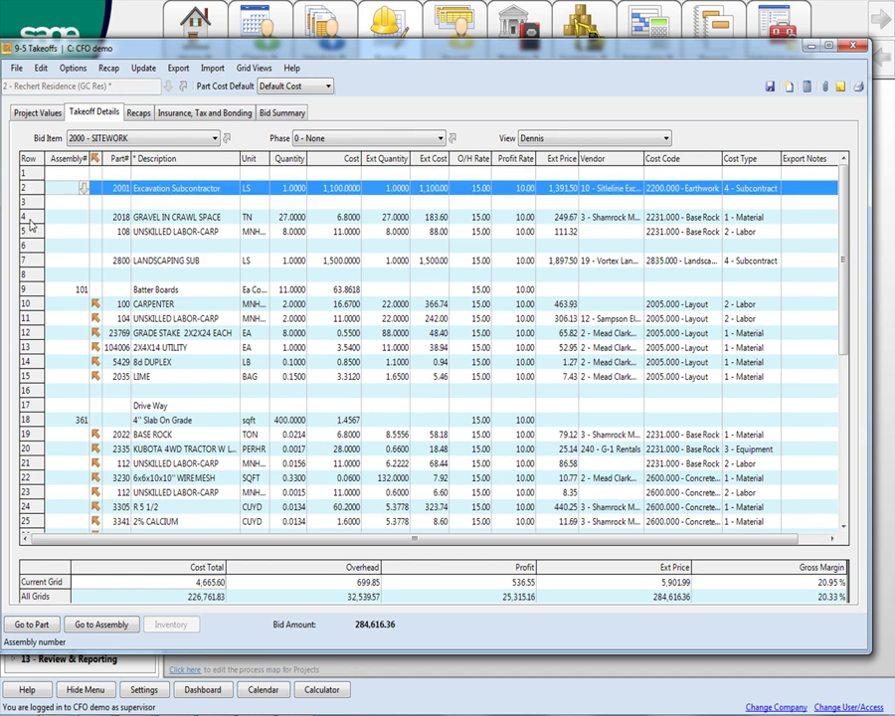
click(31, 218)
shift+click(30, 232)
shift+click(30, 246)
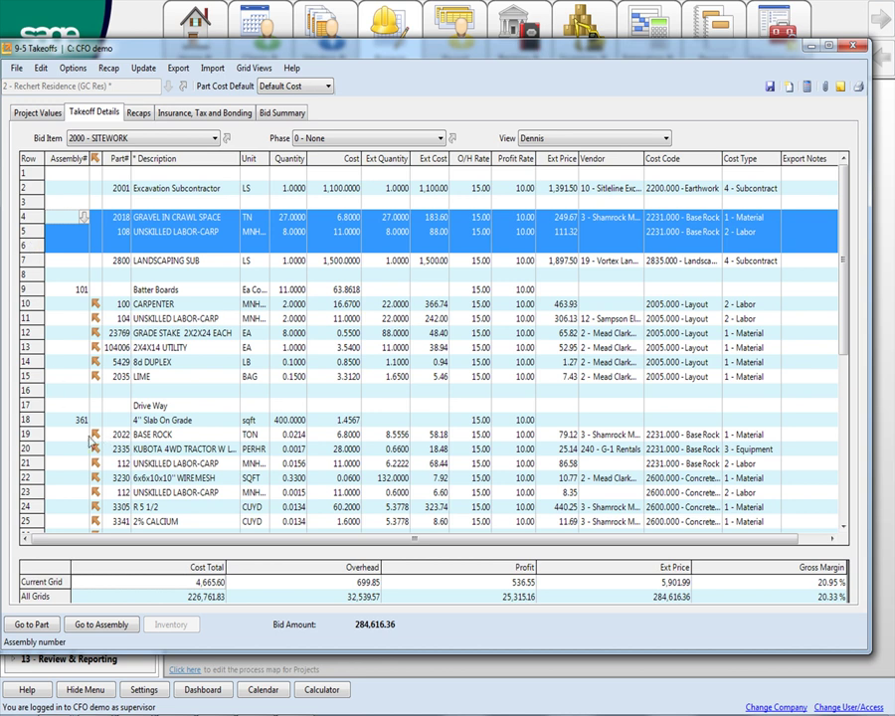
Review the takeoff's export options, including those for proposals and purchase orders.
click(178, 69)
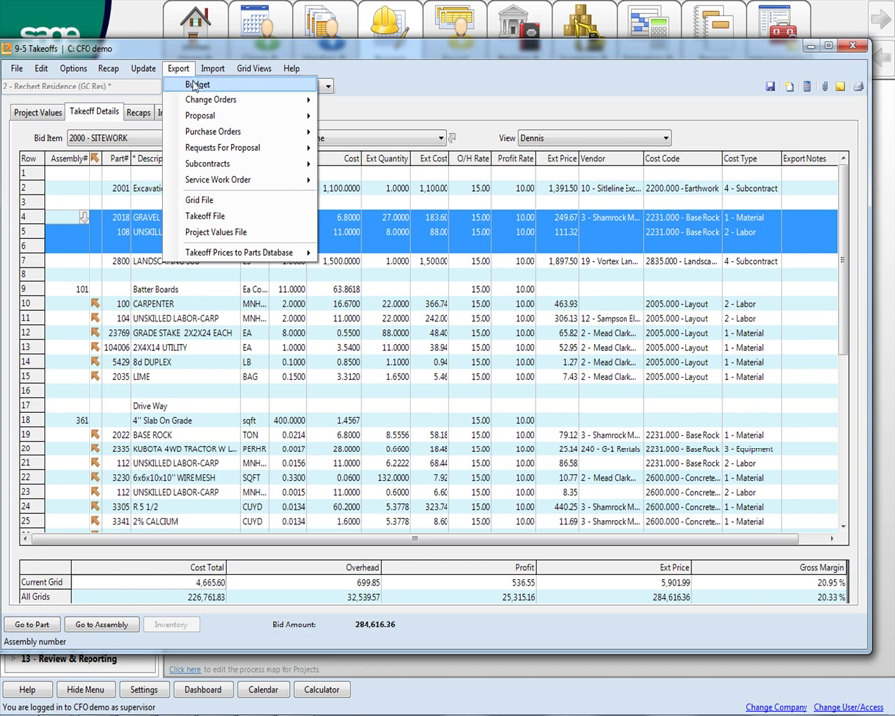
mouse_move(205, 121)
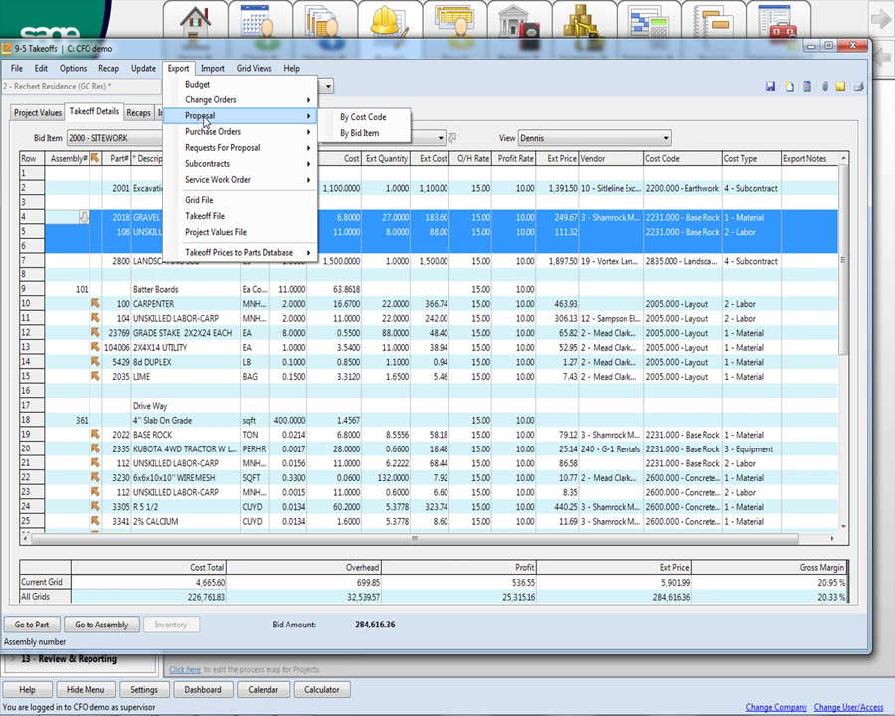
mouse_move(207, 165)
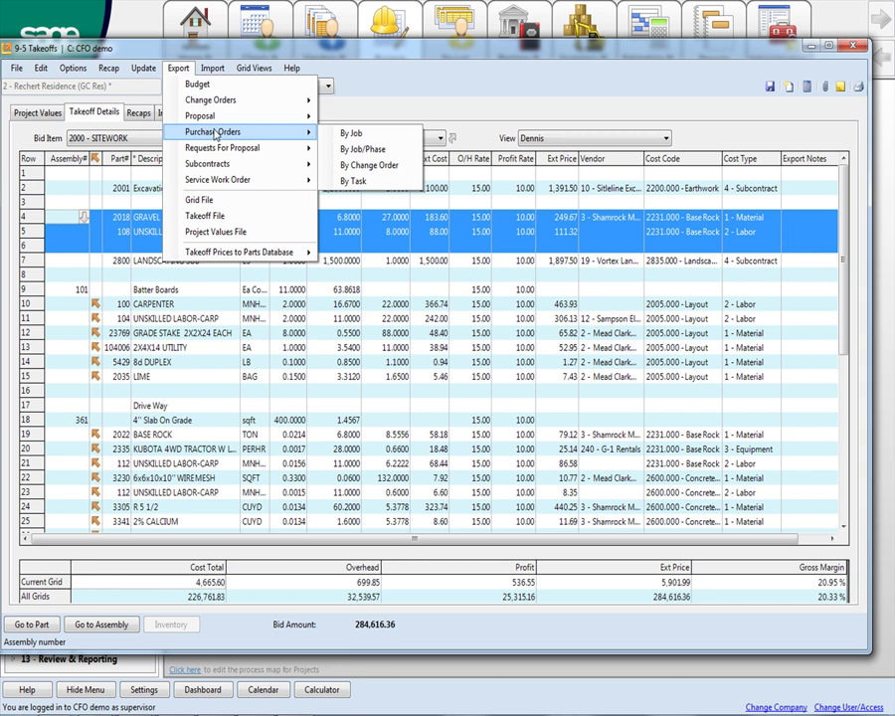
Examine the Vendor column and the vendor assigned to the Excavation Subcontractor line.
click(602, 169)
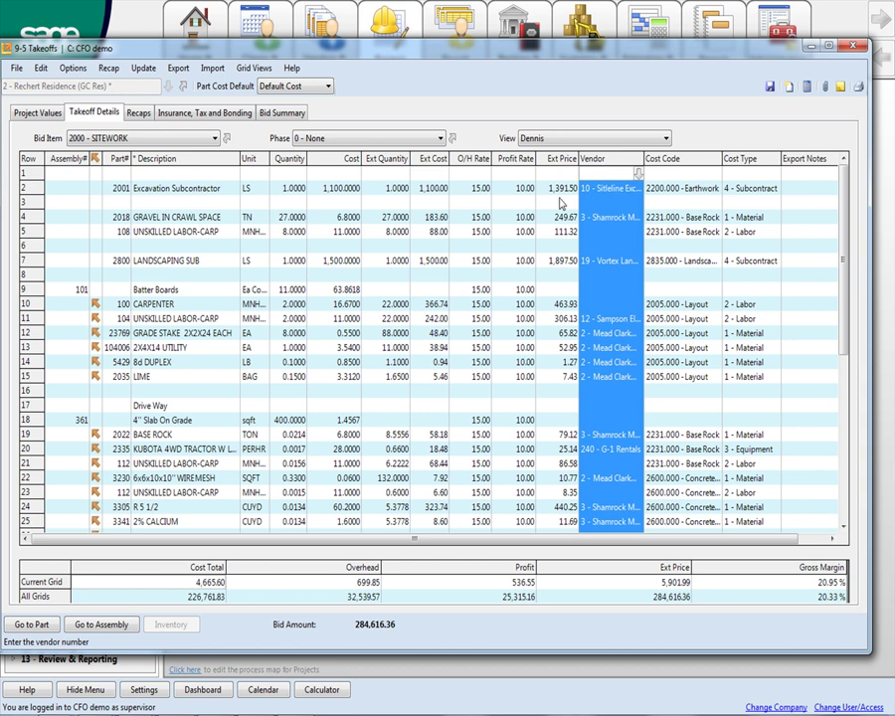
click(29, 191)
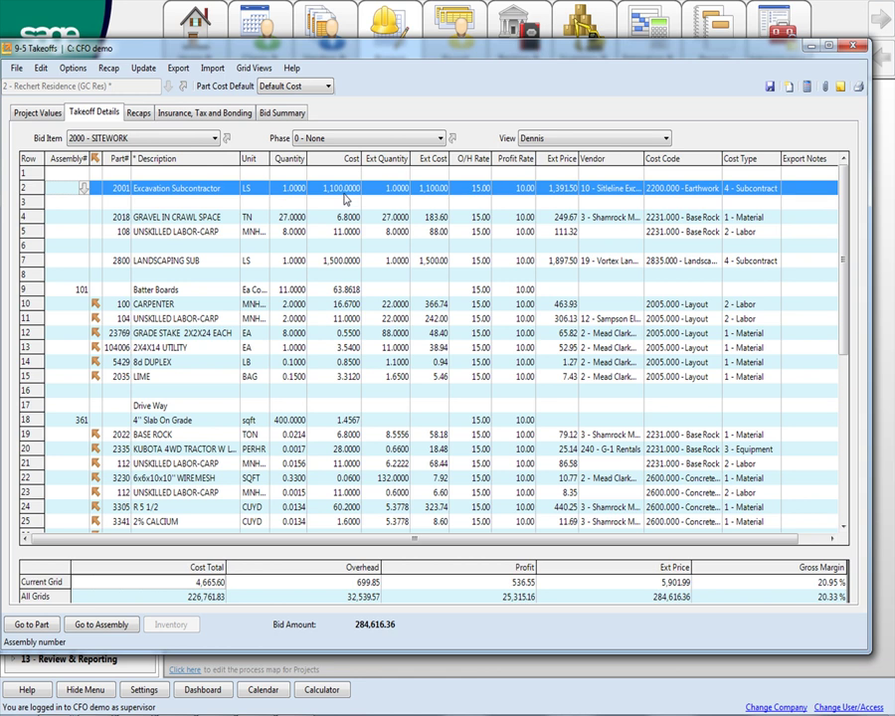
click(597, 189)
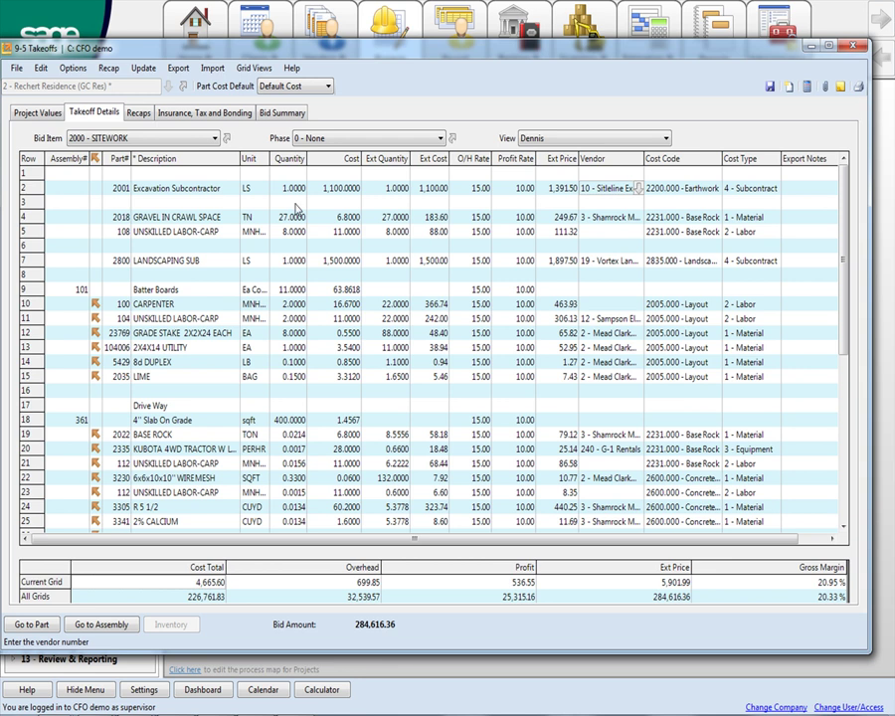
Close the current takeoff and open the existing takeoff 35 - Generic General Contract.
click(852, 46)
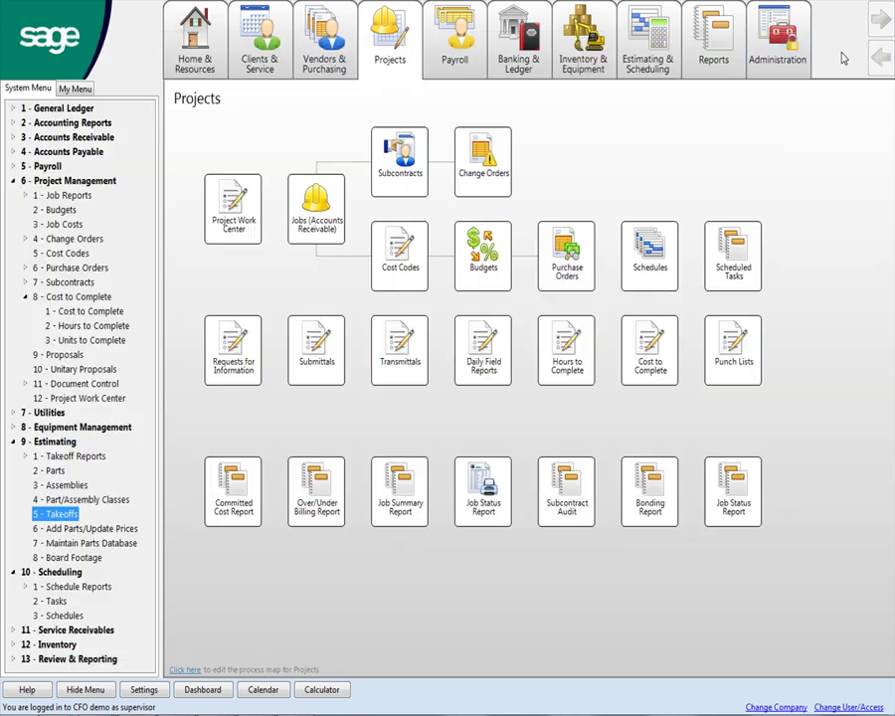
double_click(62, 514)
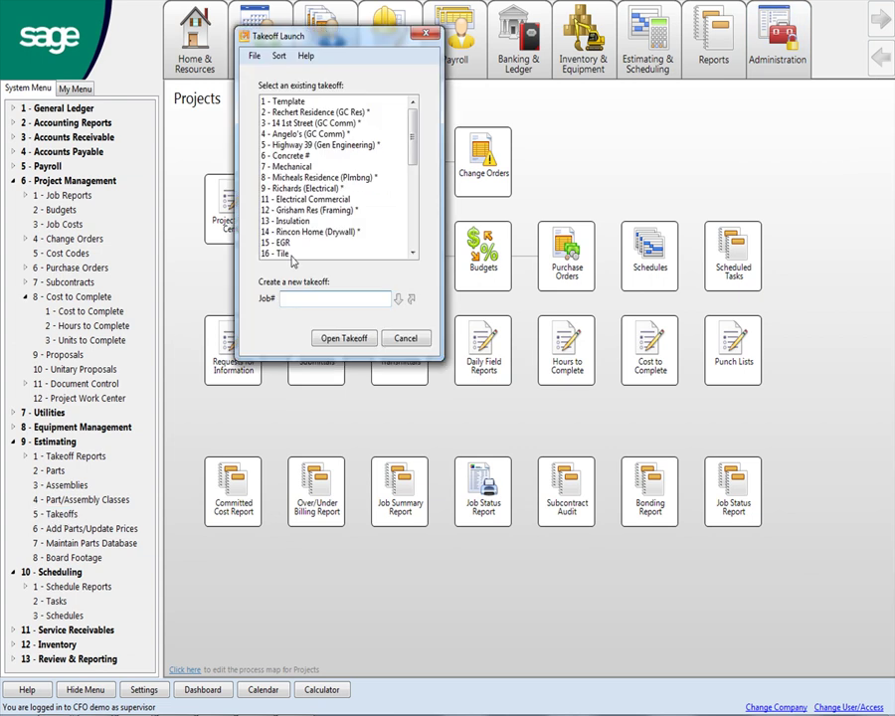
click(411, 229)
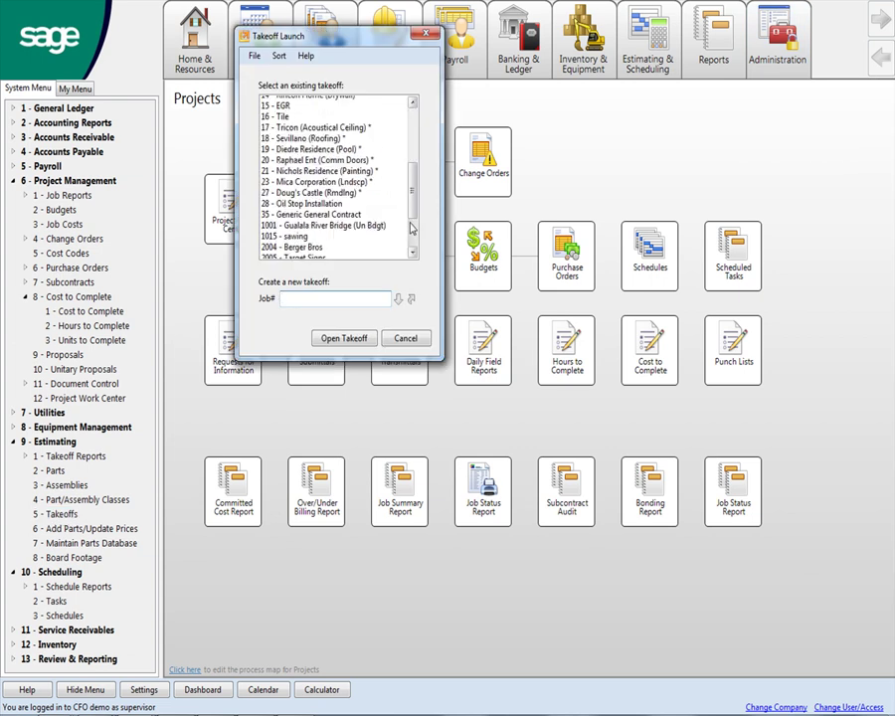
scroll(411, 229, down, 1)
click(281, 200)
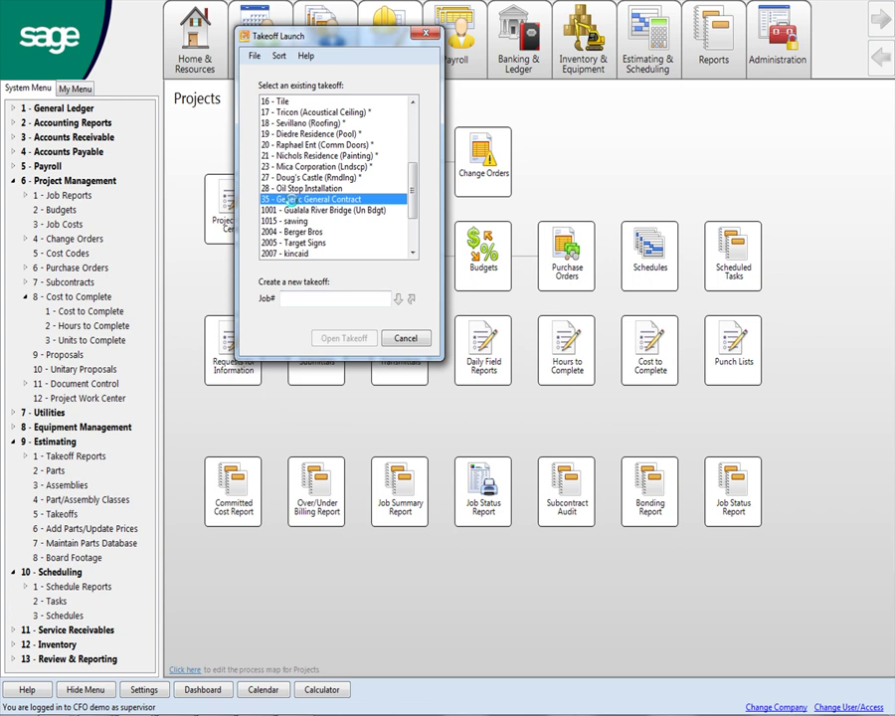
double_click(282, 200)
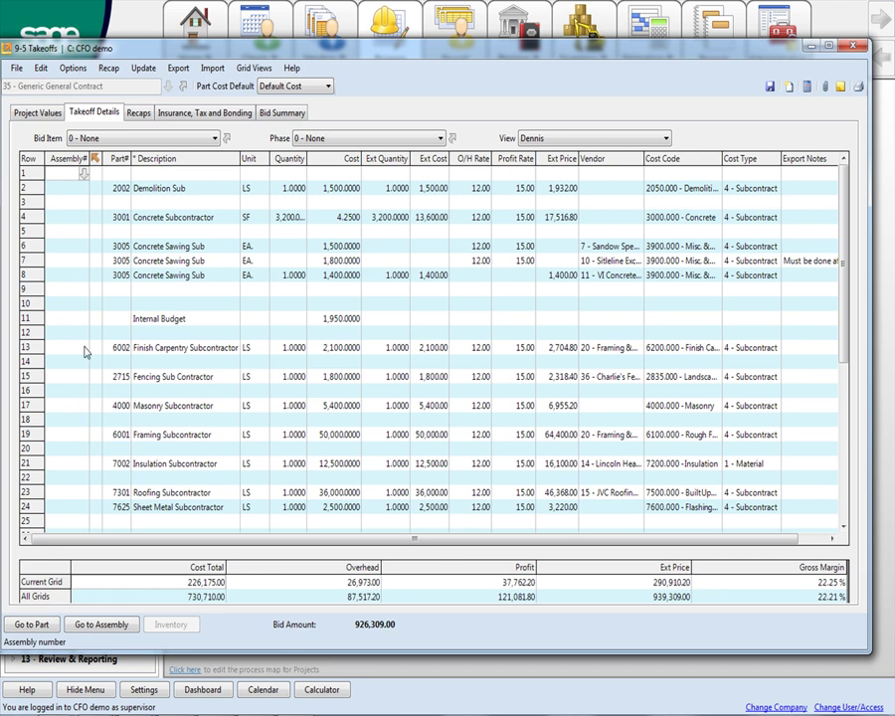
Look through the takeoff's subcontractor lines and highlight the three Concrete Sawing Sub lines in rows 6 to 8.
scroll(81, 335, down, 3)
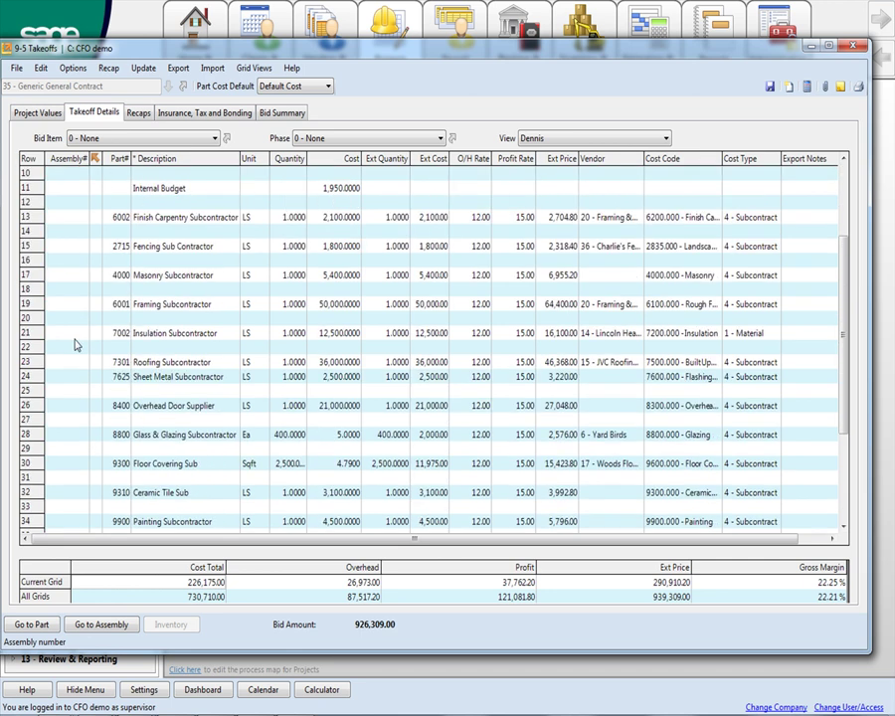
scroll(74, 345, up, 3)
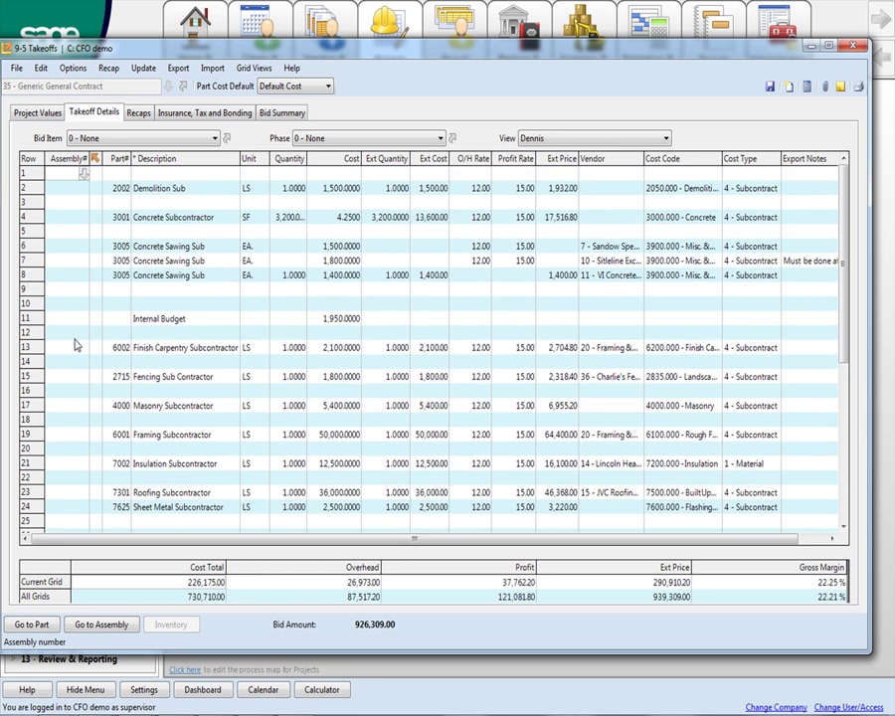
click(40, 248)
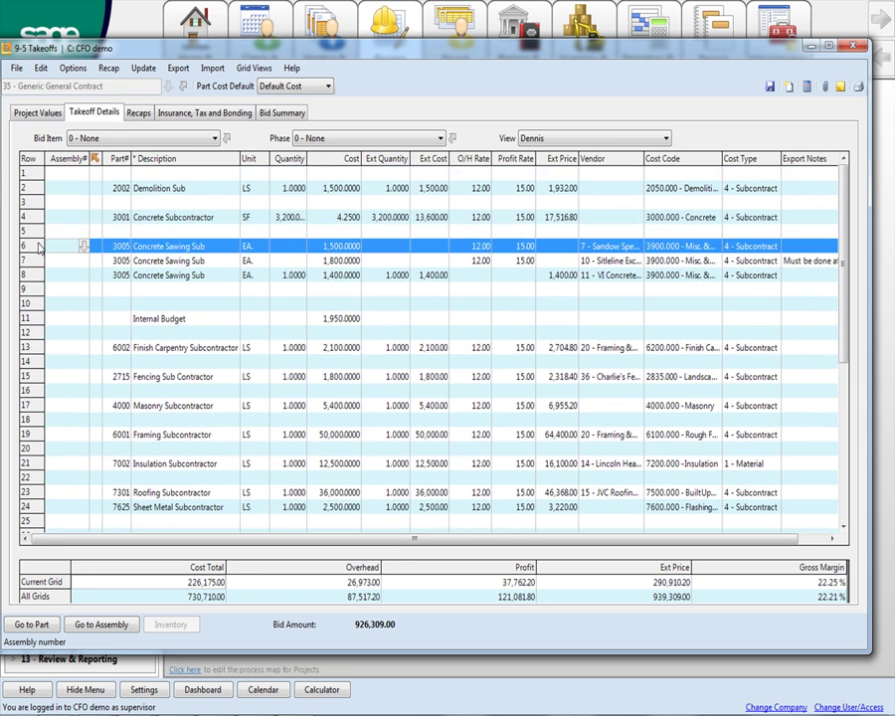
drag(39, 248, 40, 277)
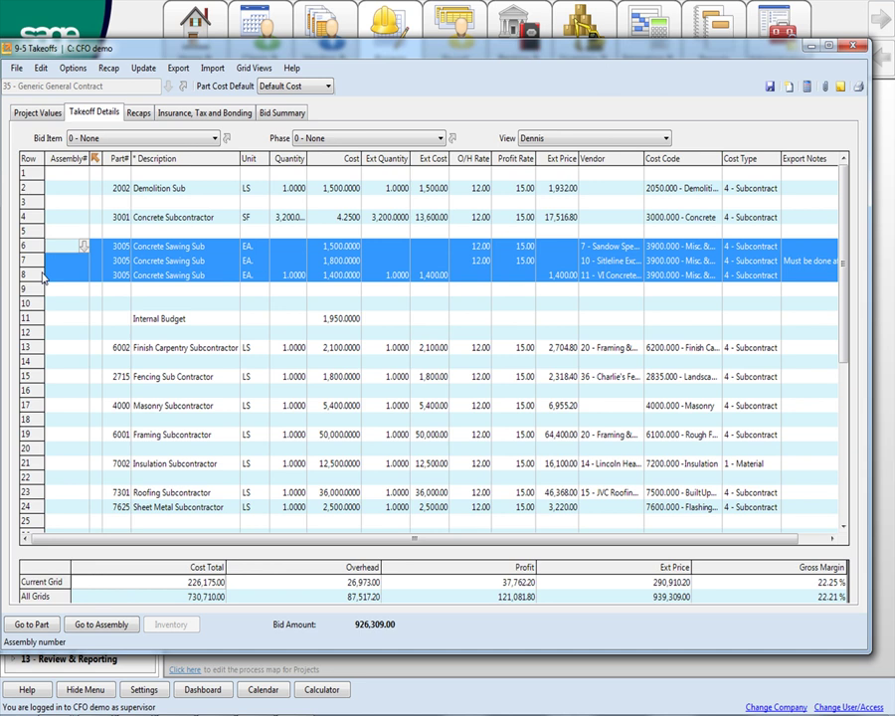
Inspect the quantity, unit cost, vendor and cost type of the Concrete Sawing Sub line in row 8.
click(296, 283)
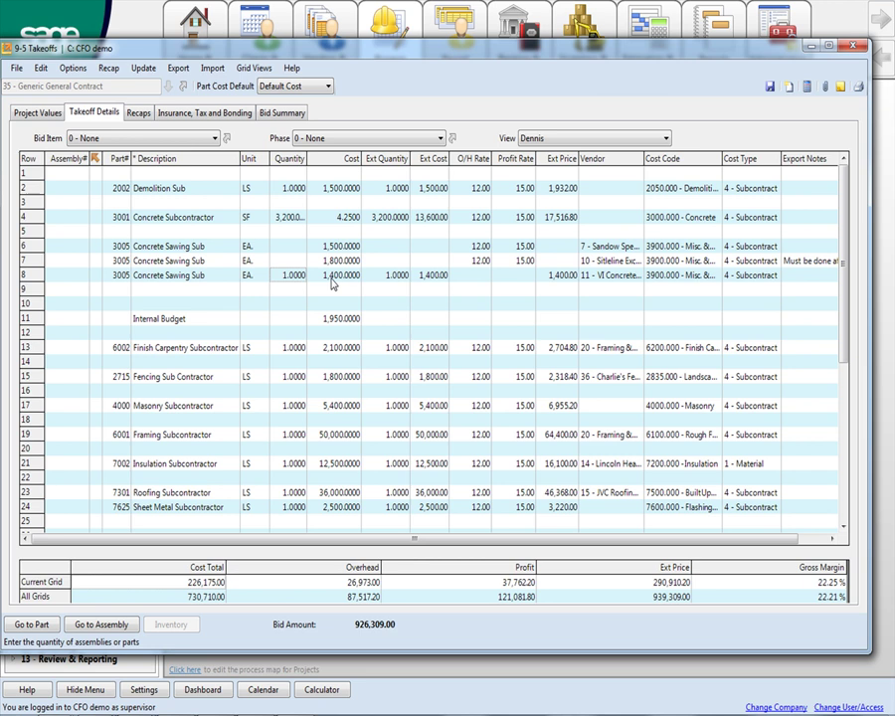
click(333, 284)
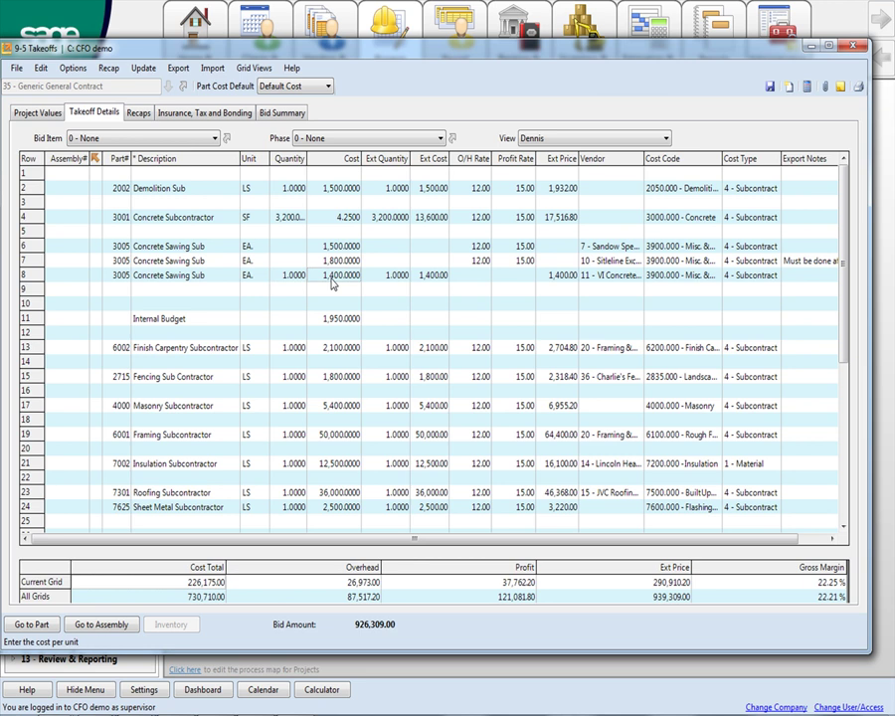
click(616, 283)
click(752, 282)
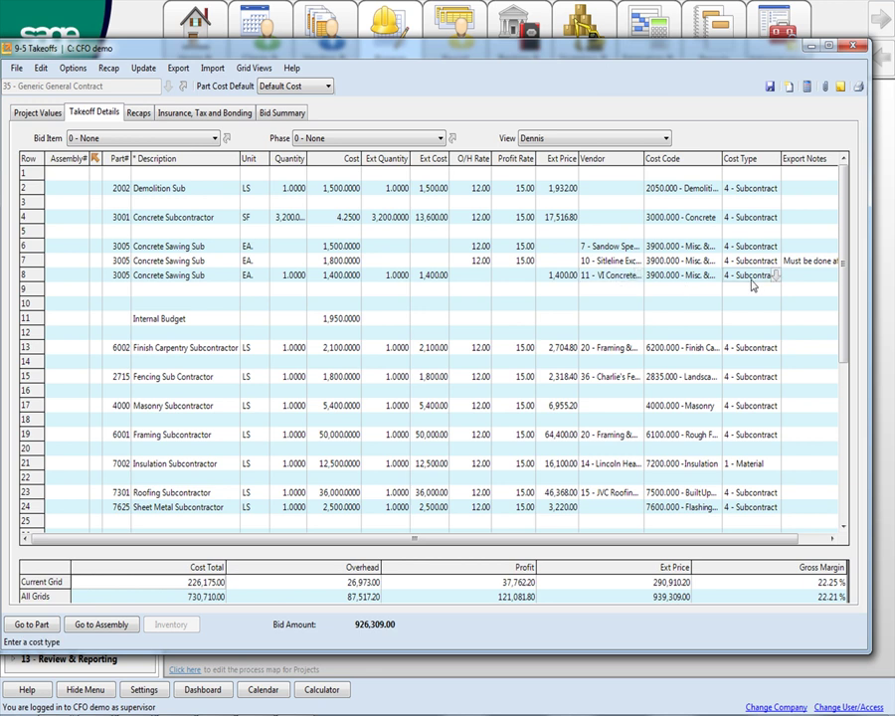